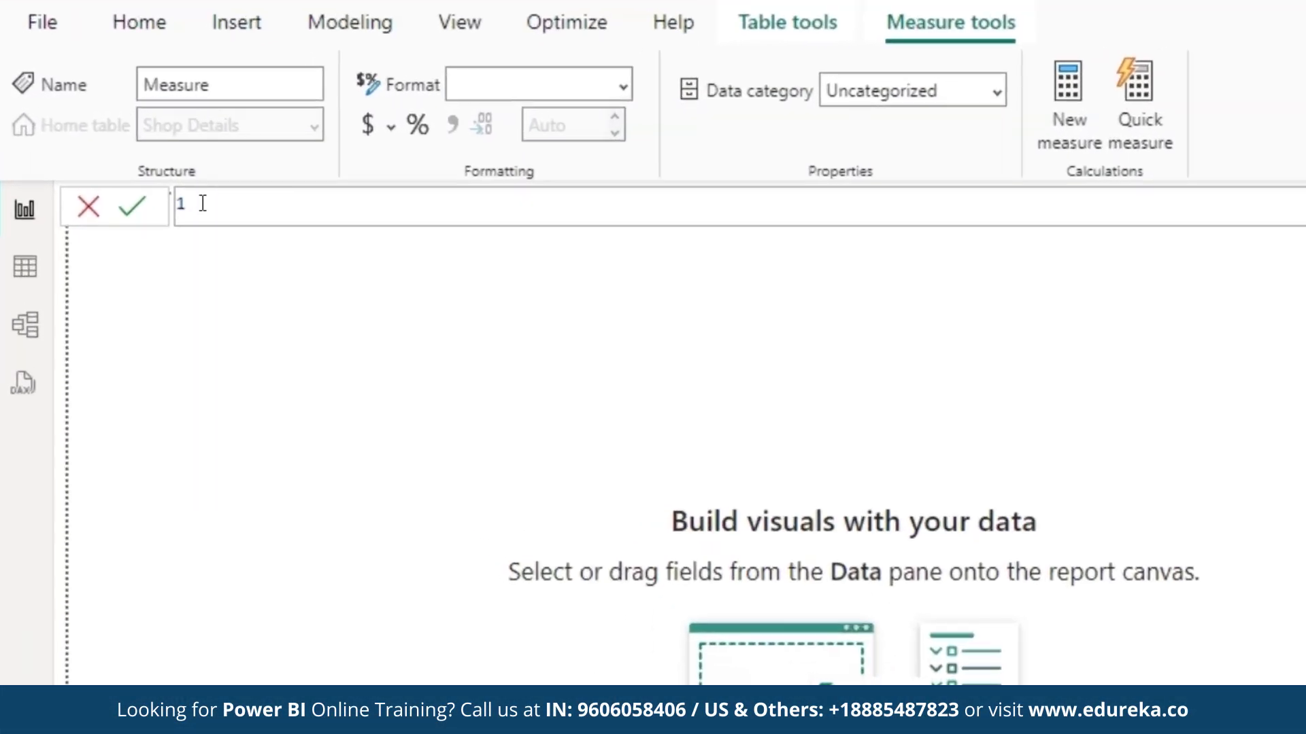
Create the Total Sales measure as SUM('Shop Details'[Sales]).
{"action": "type", "text": "Total Sales = SUM("}
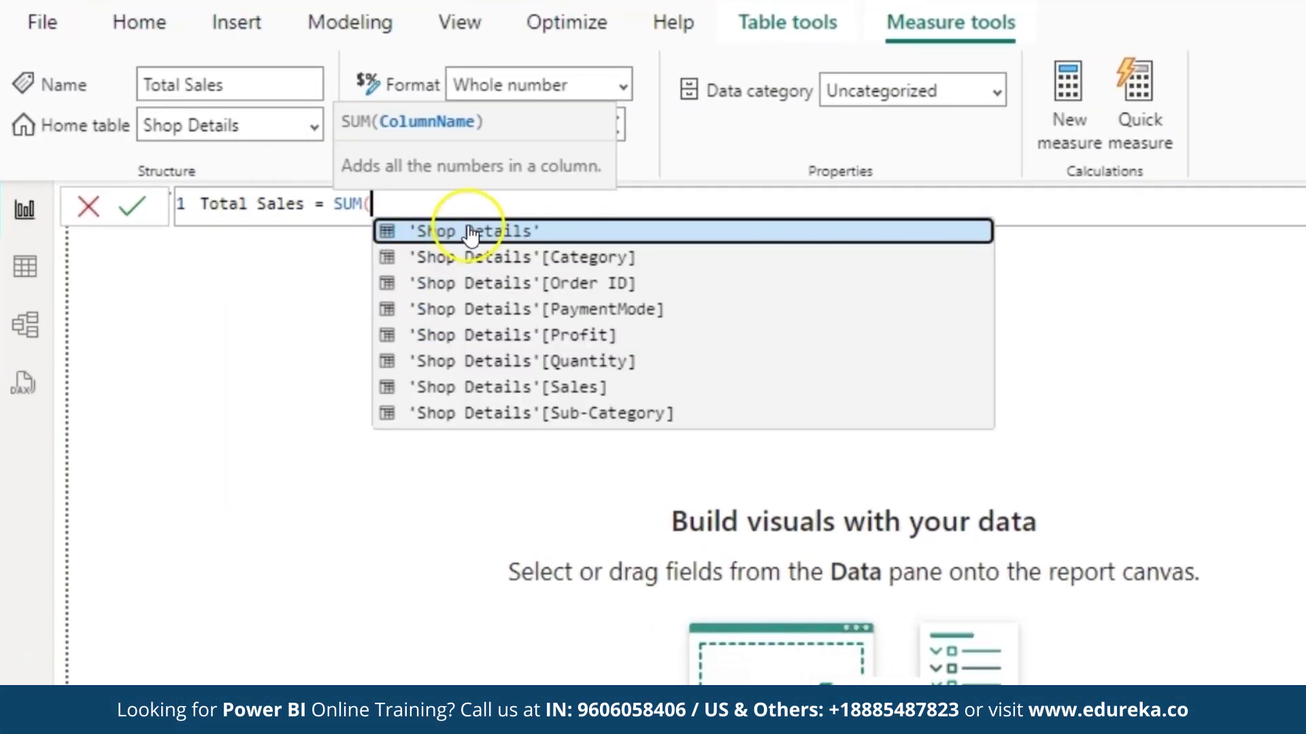
{"action": "left_click", "coordinate": [707, 387]}
{"action": "type", "text": ")"}
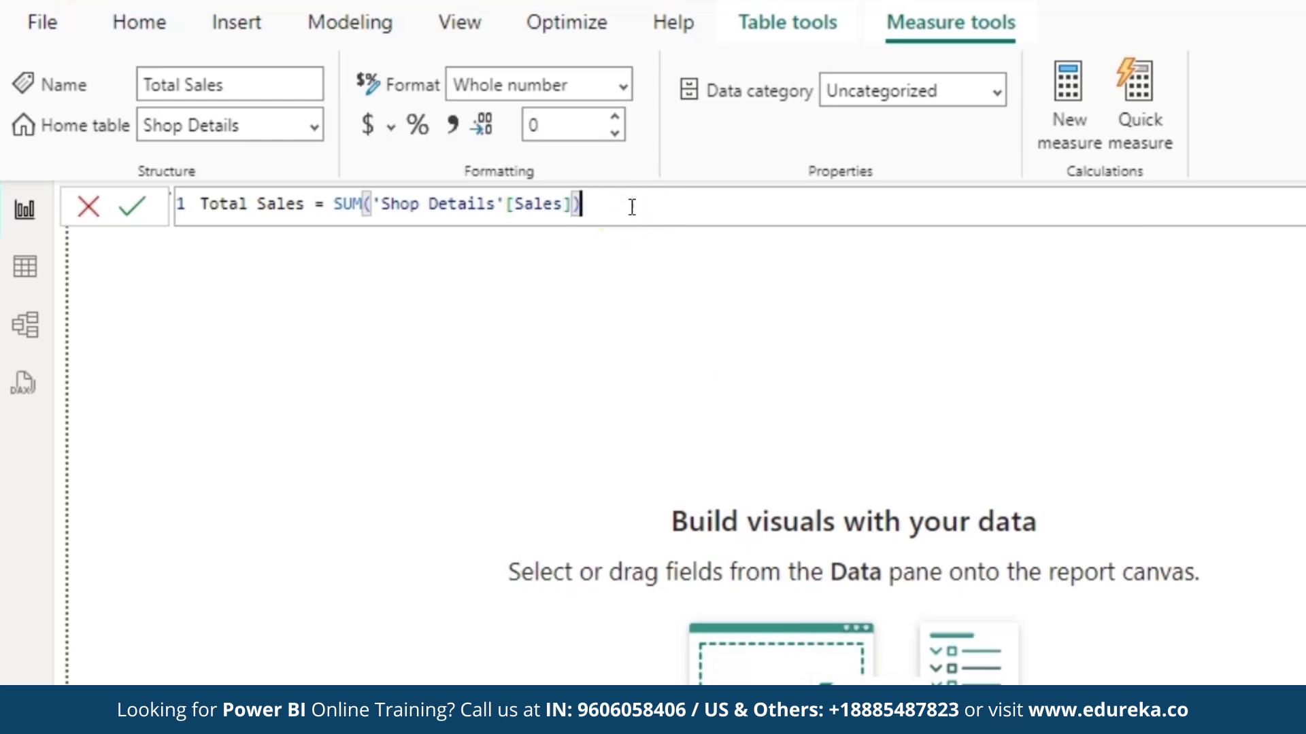
{"action": "left_click", "coordinate": [136, 208]}
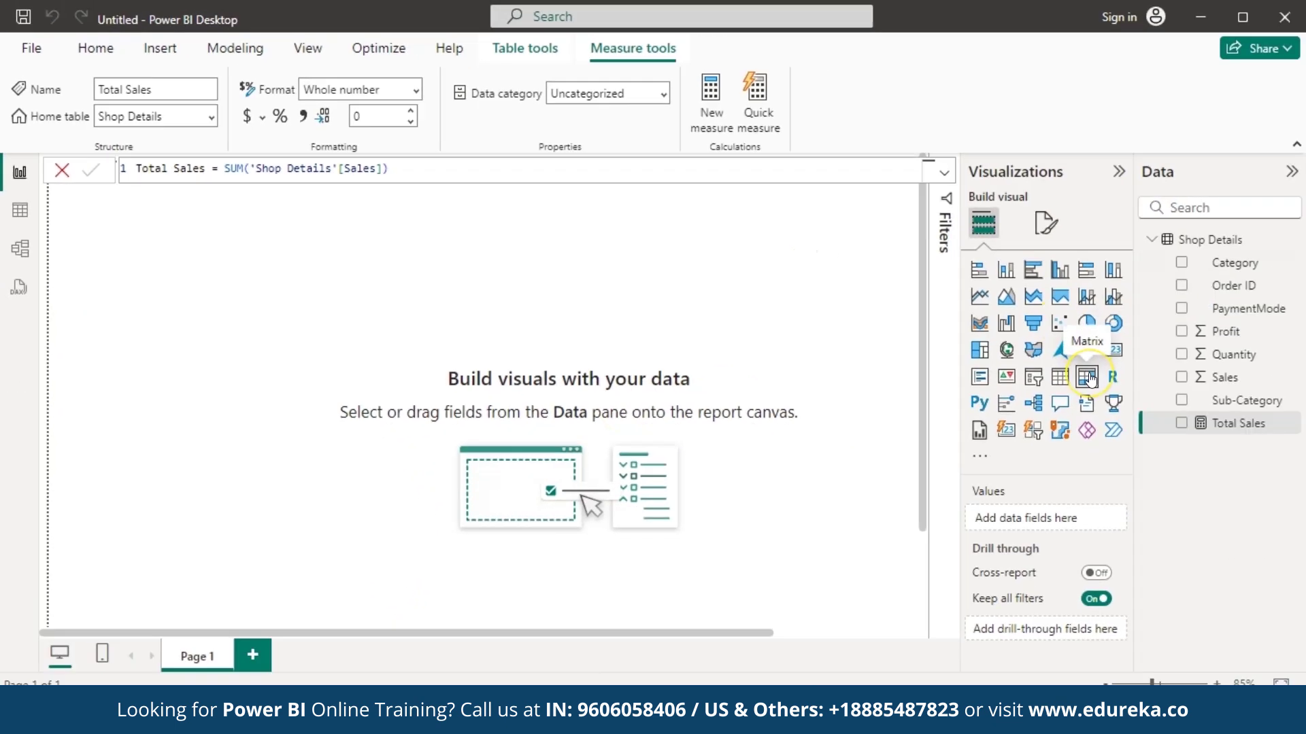
Add a matrix for Total Sales, centred on the canvas and shrunk to fit its value.
{"action": "left_click", "coordinate": [1086, 377]}
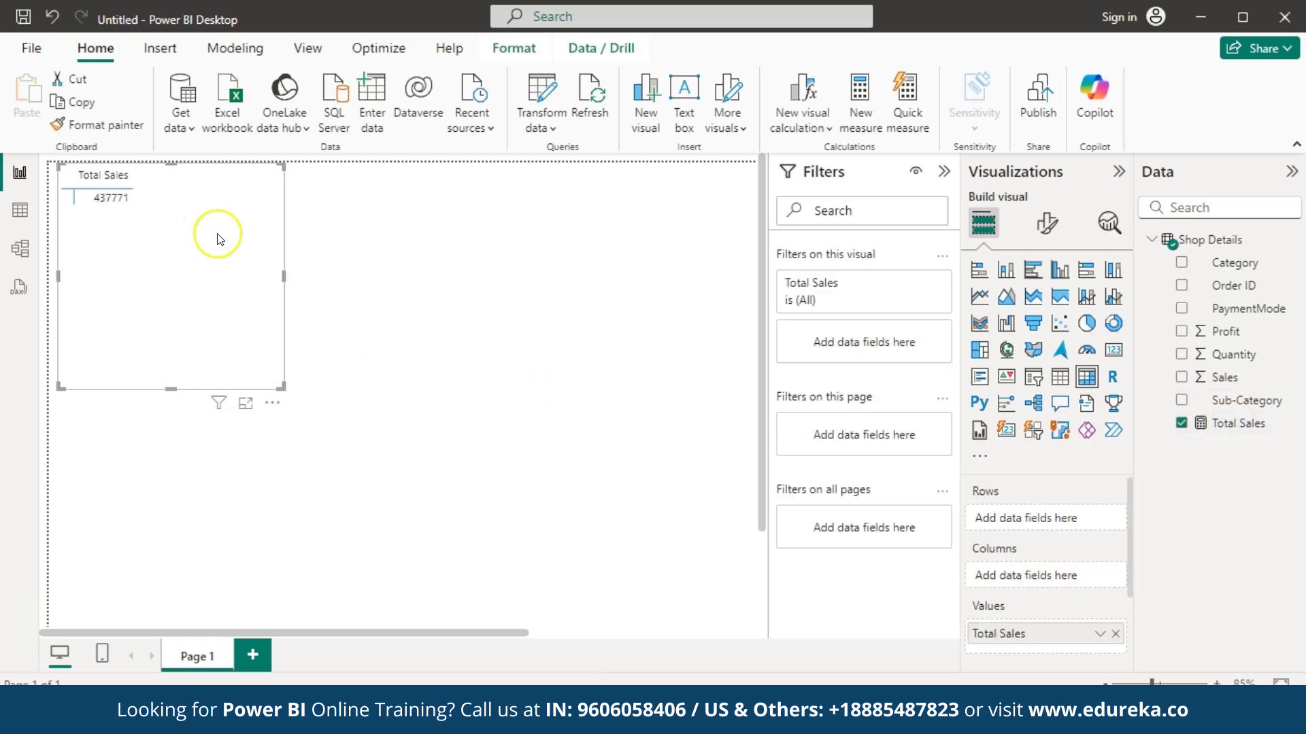
{"action": "left_click_drag", "start_coordinate": [213, 233], "coordinate": [438, 360]}
{"action": "left_click_drag", "start_coordinate": [511, 511], "coordinate": [404, 353]}
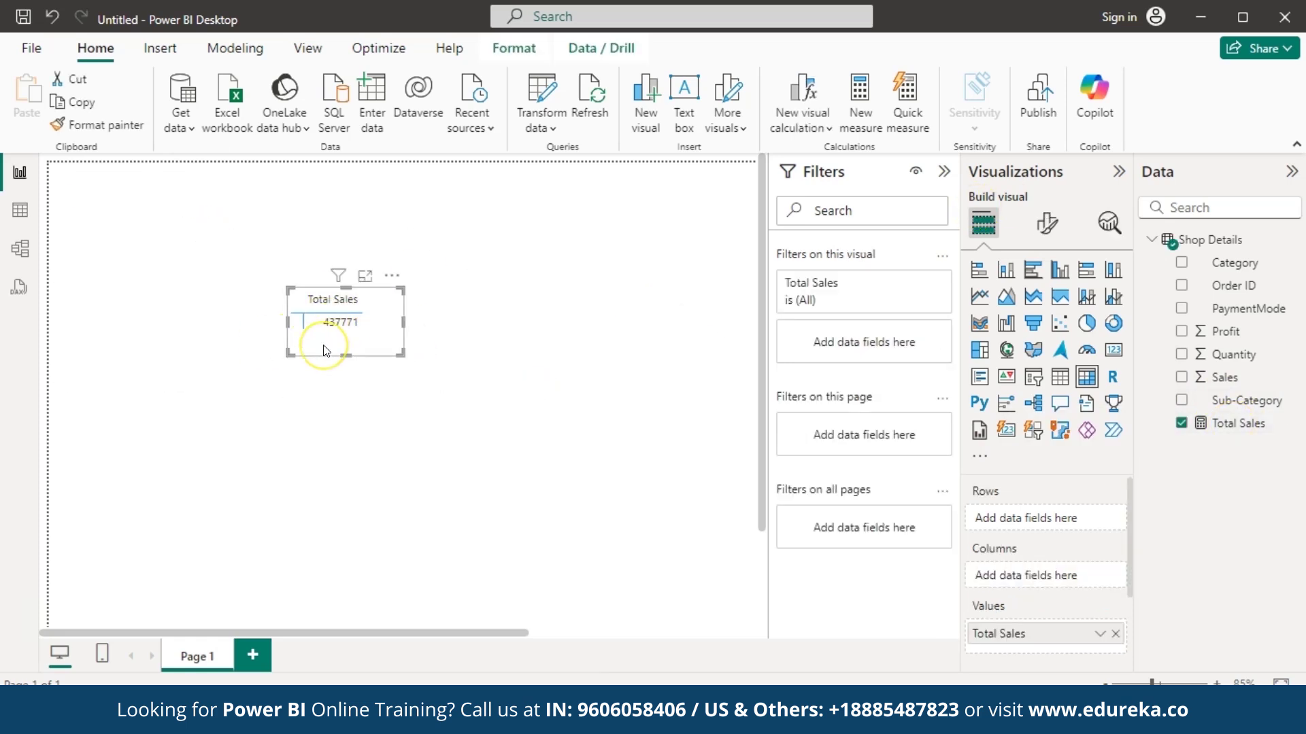
Set the matrix values font size to 18.
{"action": "left_click", "coordinate": [1046, 222]}
{"action": "left_click", "coordinate": [999, 474]}
{"action": "left_click", "coordinate": [1087, 493]}
{"action": "type", "text": "18"}
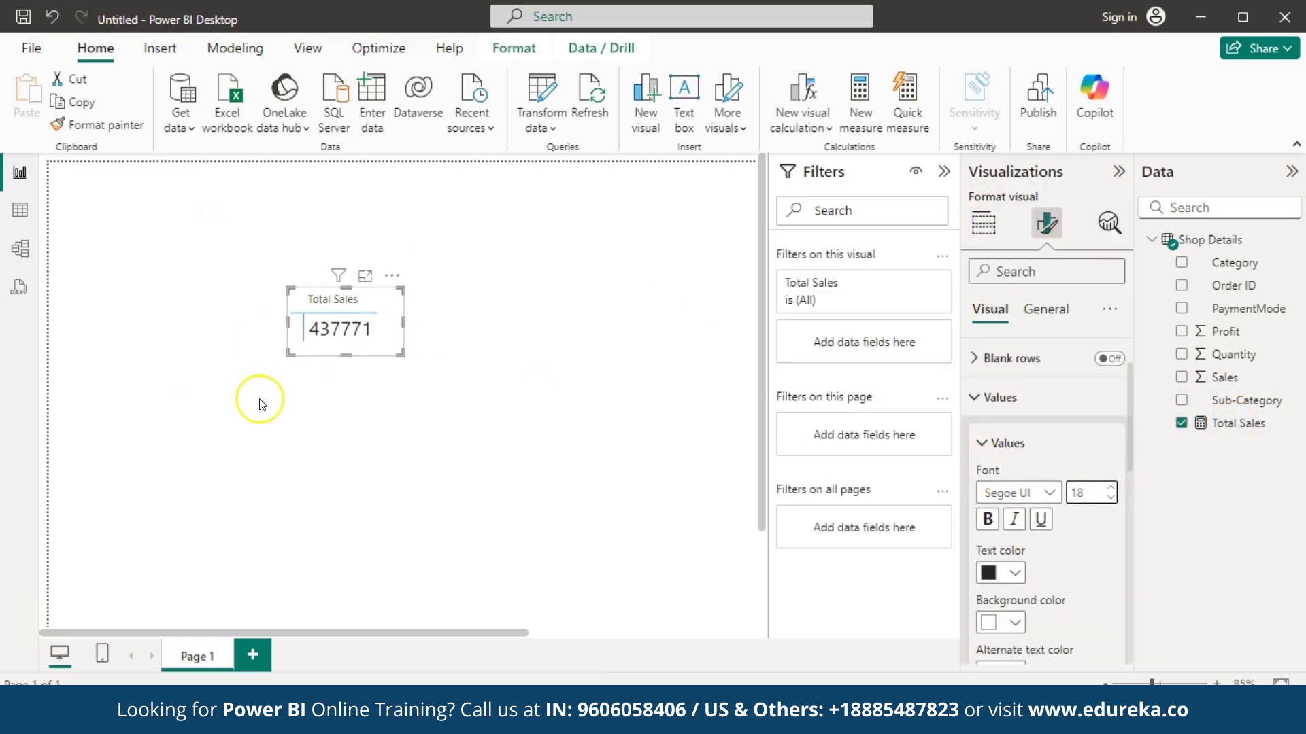
{"action": "scroll", "coordinate": [1108, 533], "scroll_direction": "down", "scroll_amount": 10}
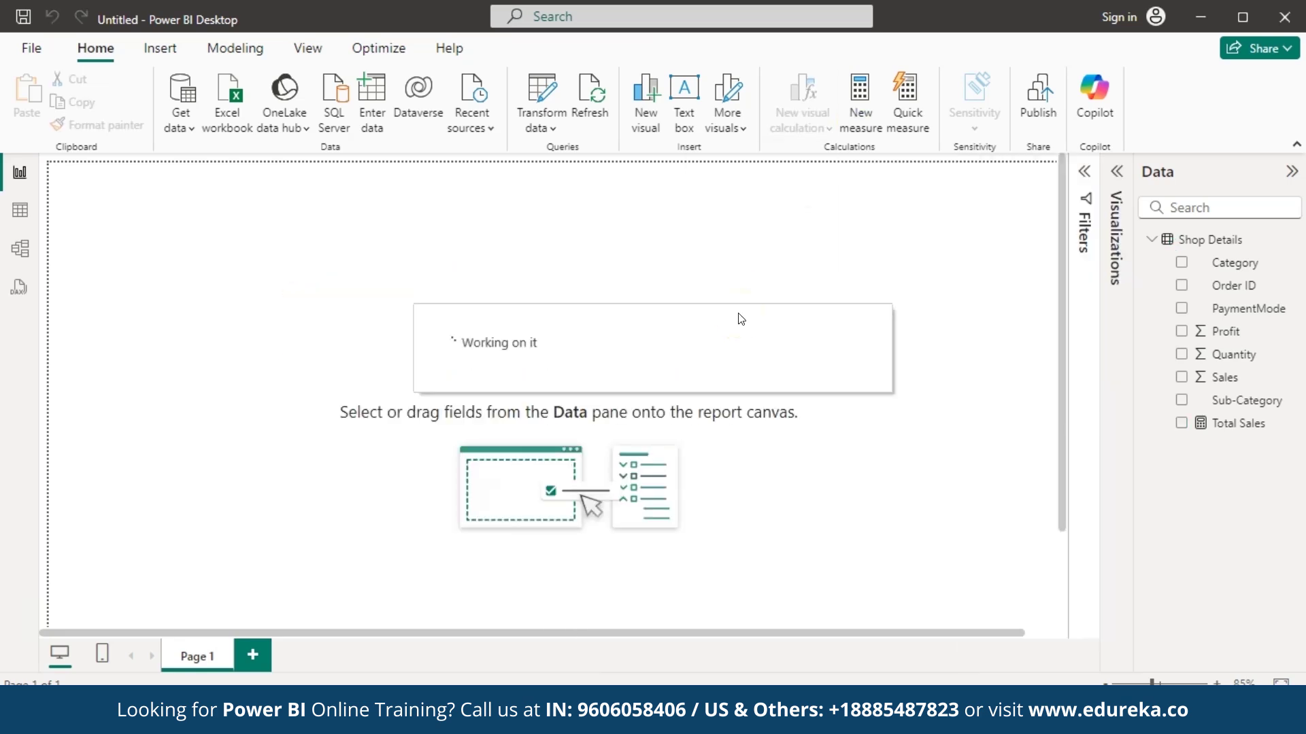
Write the Total Price measure as SUMX over Shop Details of Quantity * Profit.
{"action": "type", "text": "To"}
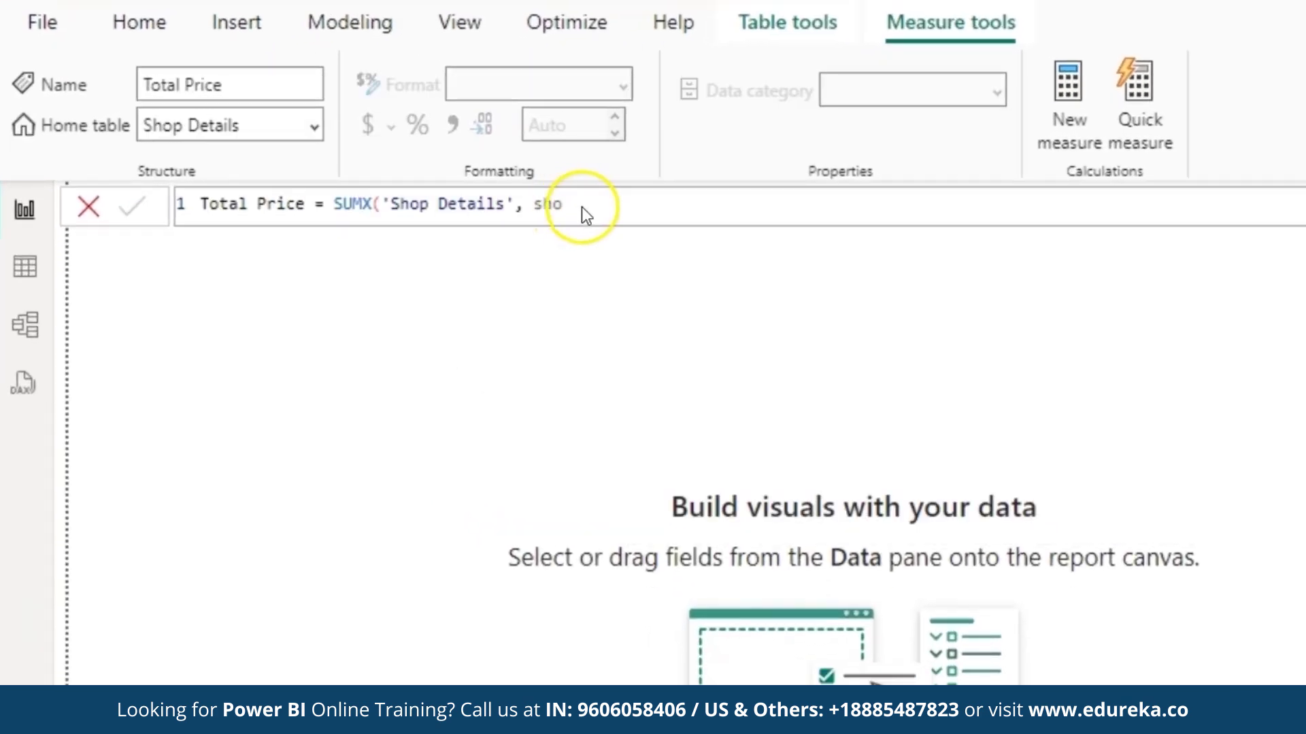
{"action": "left_click_drag", "start_coordinate": [544, 197], "coordinate": [347, 197]}
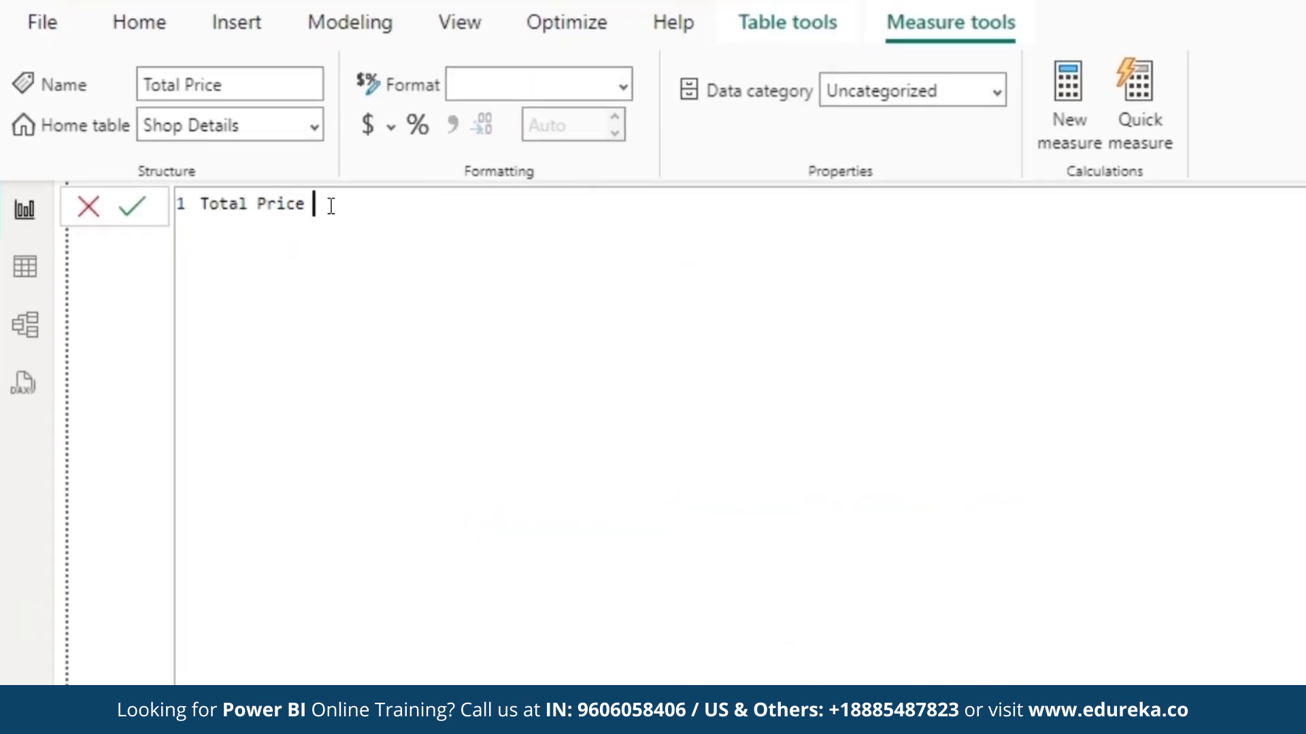
{"action": "type", "text": "= sumx"}
{"action": "left_click", "coordinate": [429, 231]}
{"action": "type", "text": "shop"}
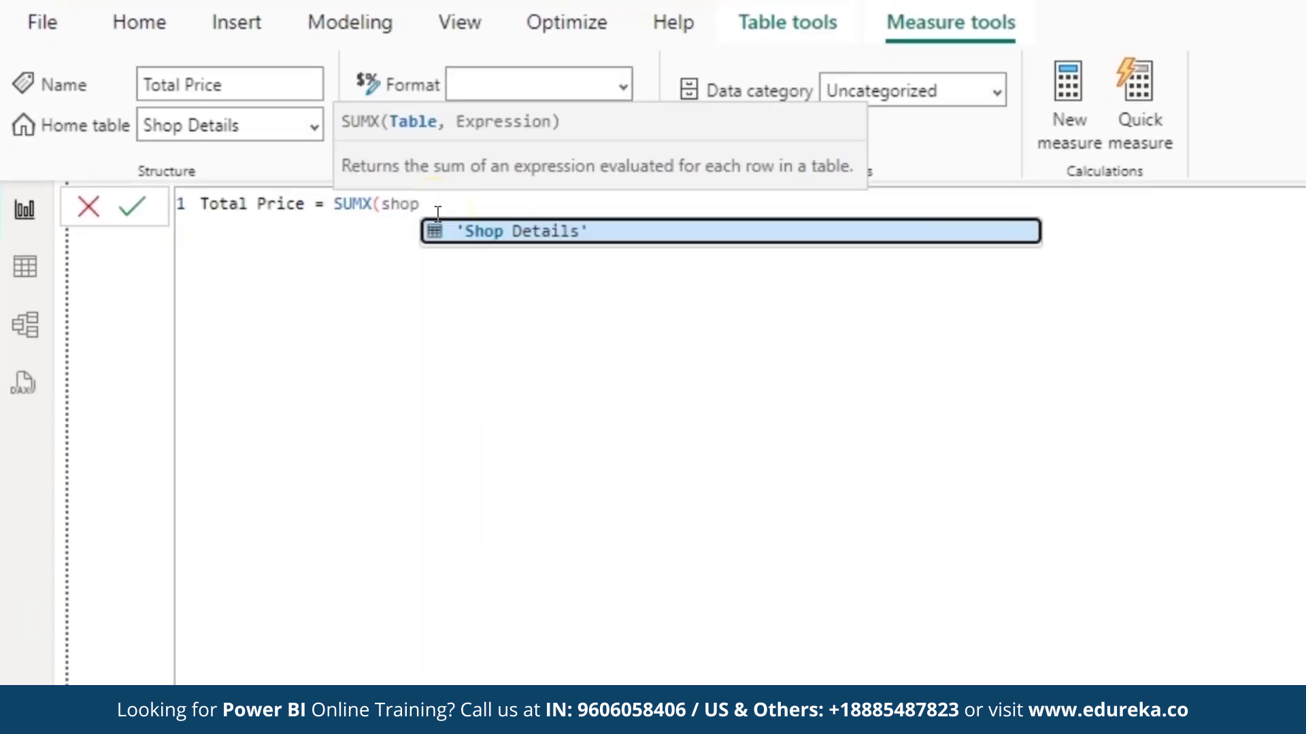
{"action": "left_click", "coordinate": [527, 232]}
{"action": "type", "text": ", sh"}
{"action": "left_click", "coordinate": [734, 361]}
{"action": "type", "text": "* sh"}
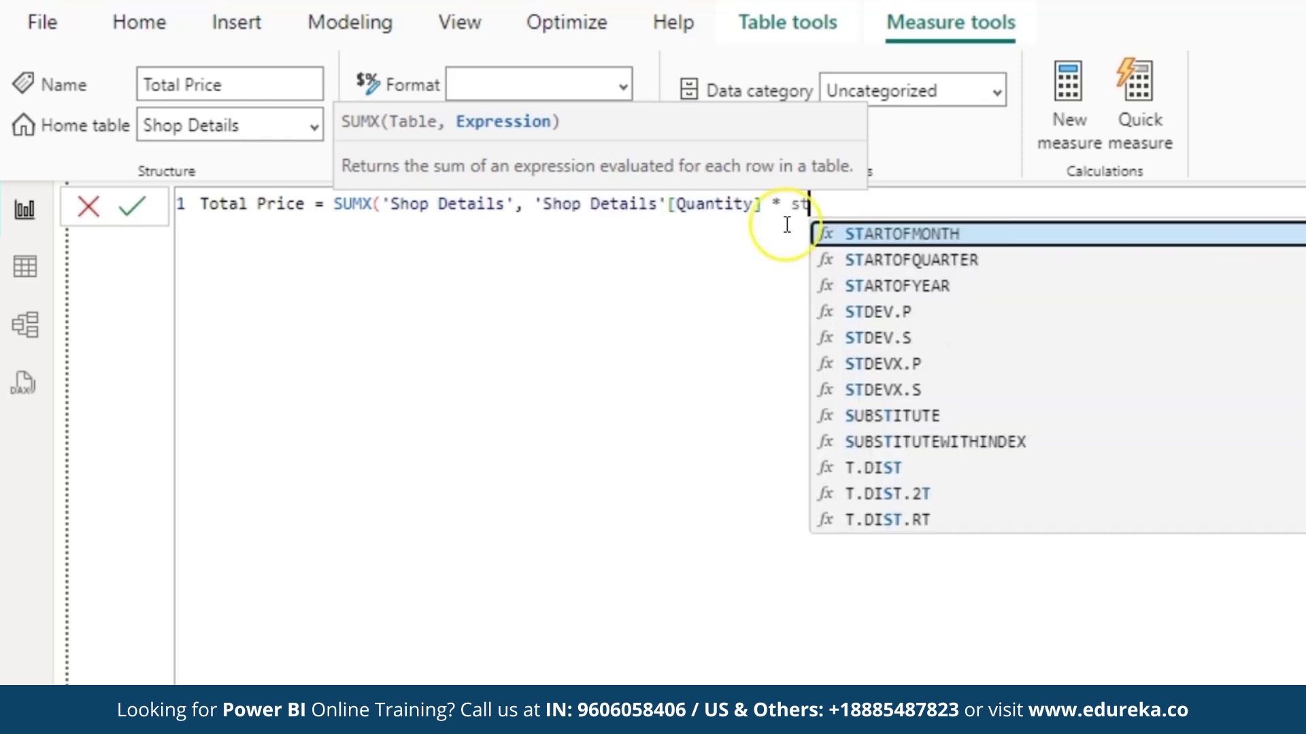
{"action": "left_click", "coordinate": [979, 329]}
{"action": "type", "text": ")"}
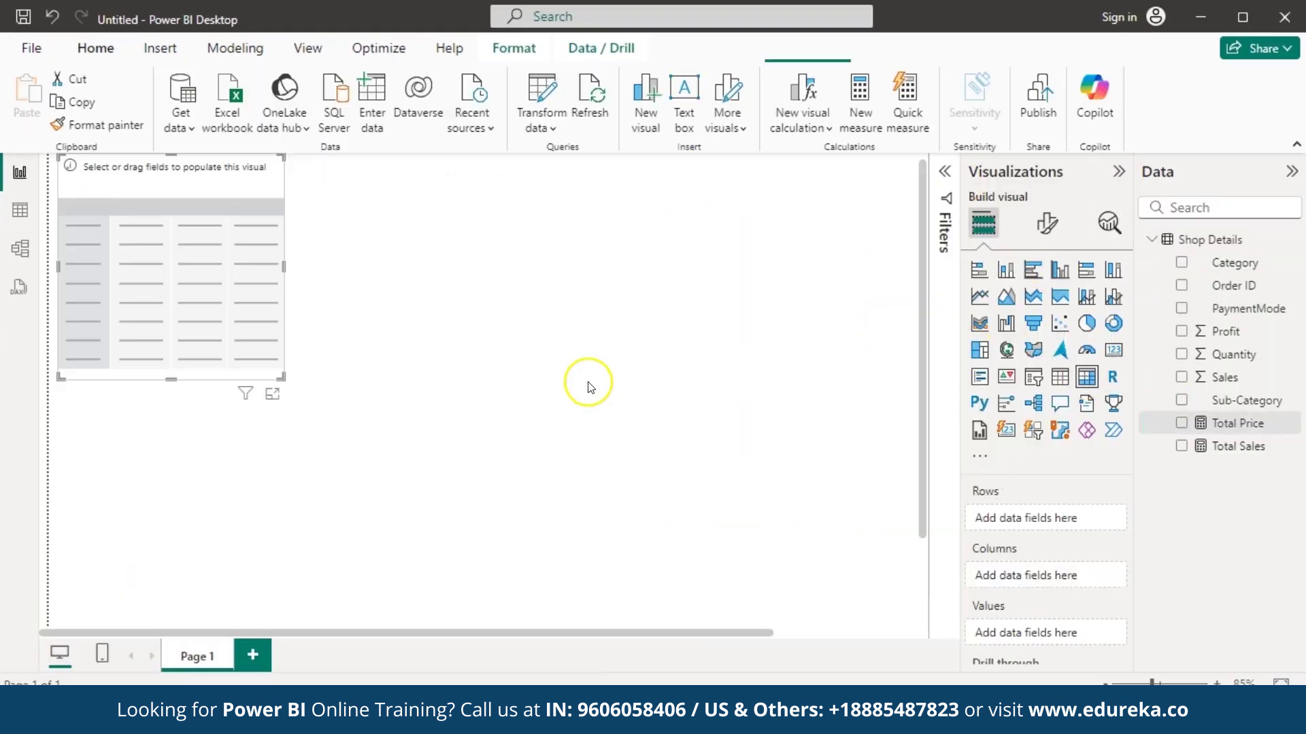
Place a second matrix in the canvas middle showing Total Price.
{"action": "left_click_drag", "start_coordinate": [196, 195], "coordinate": [289, 310]}
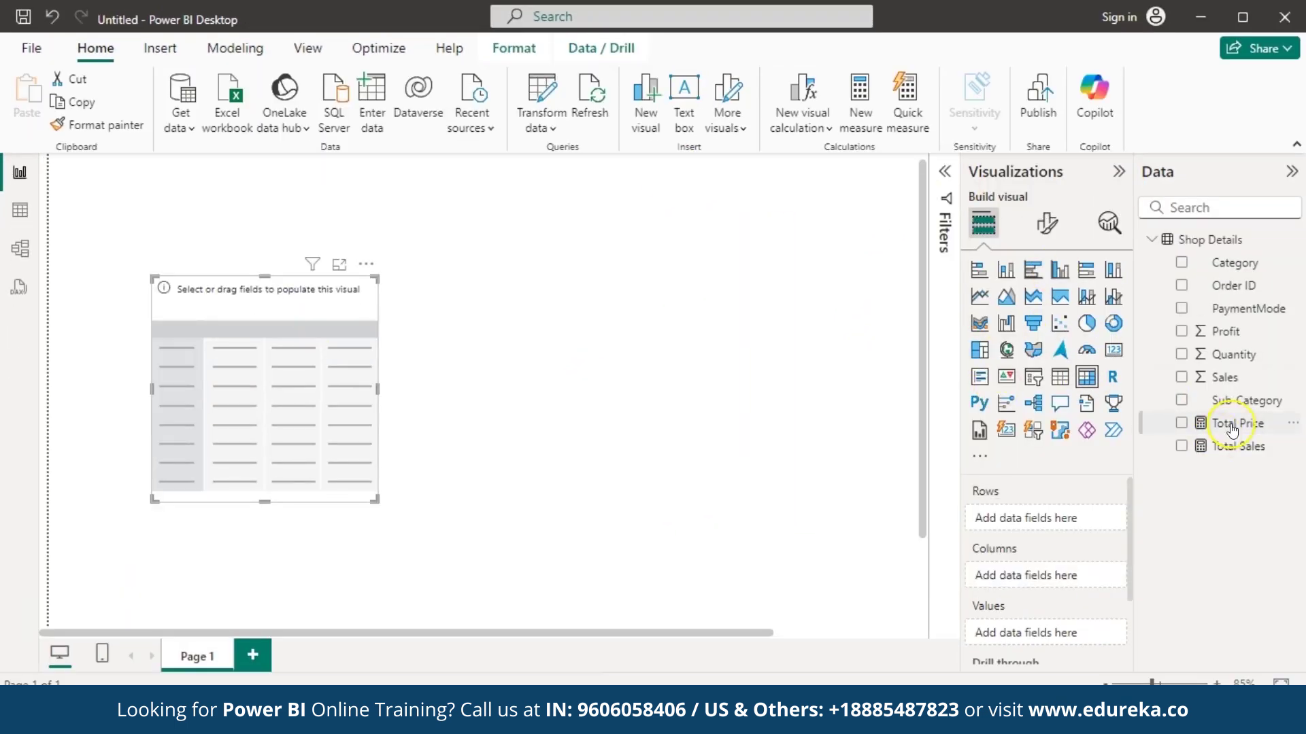
{"action": "left_click", "coordinate": [1211, 423]}
{"action": "left_click", "coordinate": [1047, 223]}
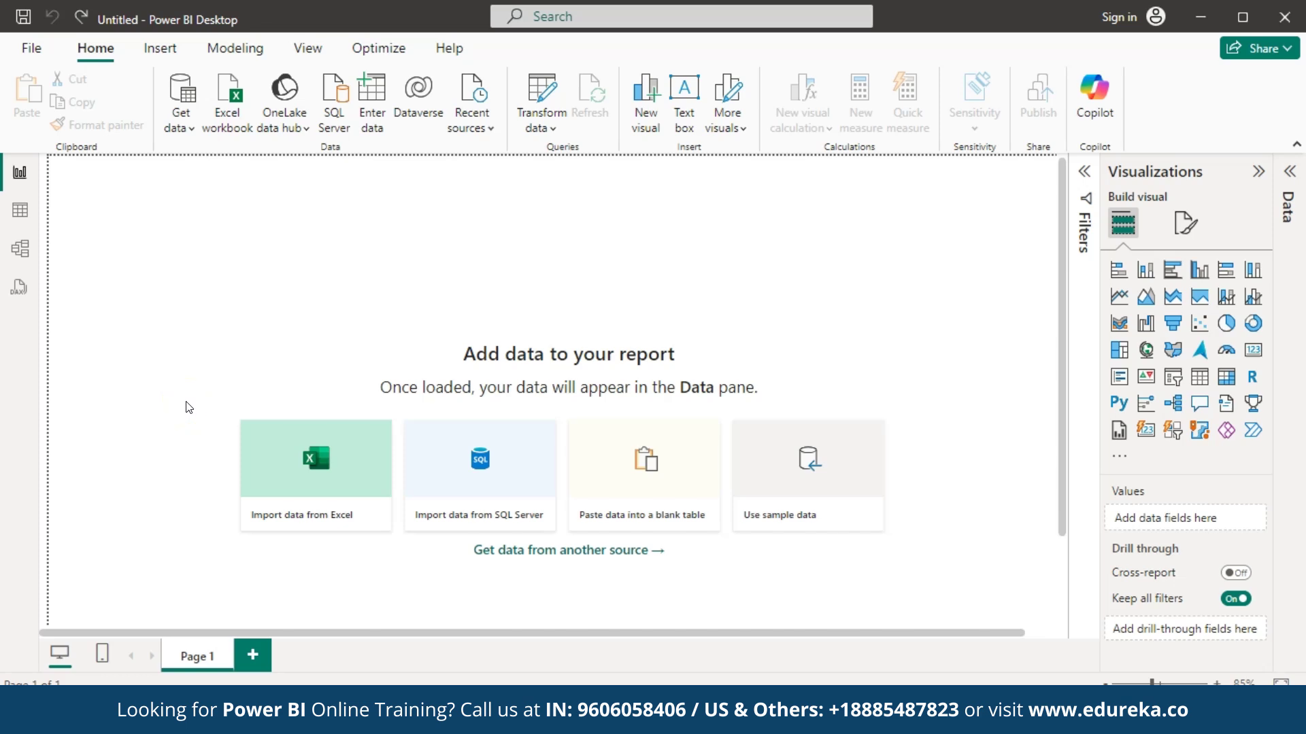
Import Shop Details.csv from Downloads as a Text/CSV source and load the table.
{"action": "left_click", "coordinate": [186, 120]}
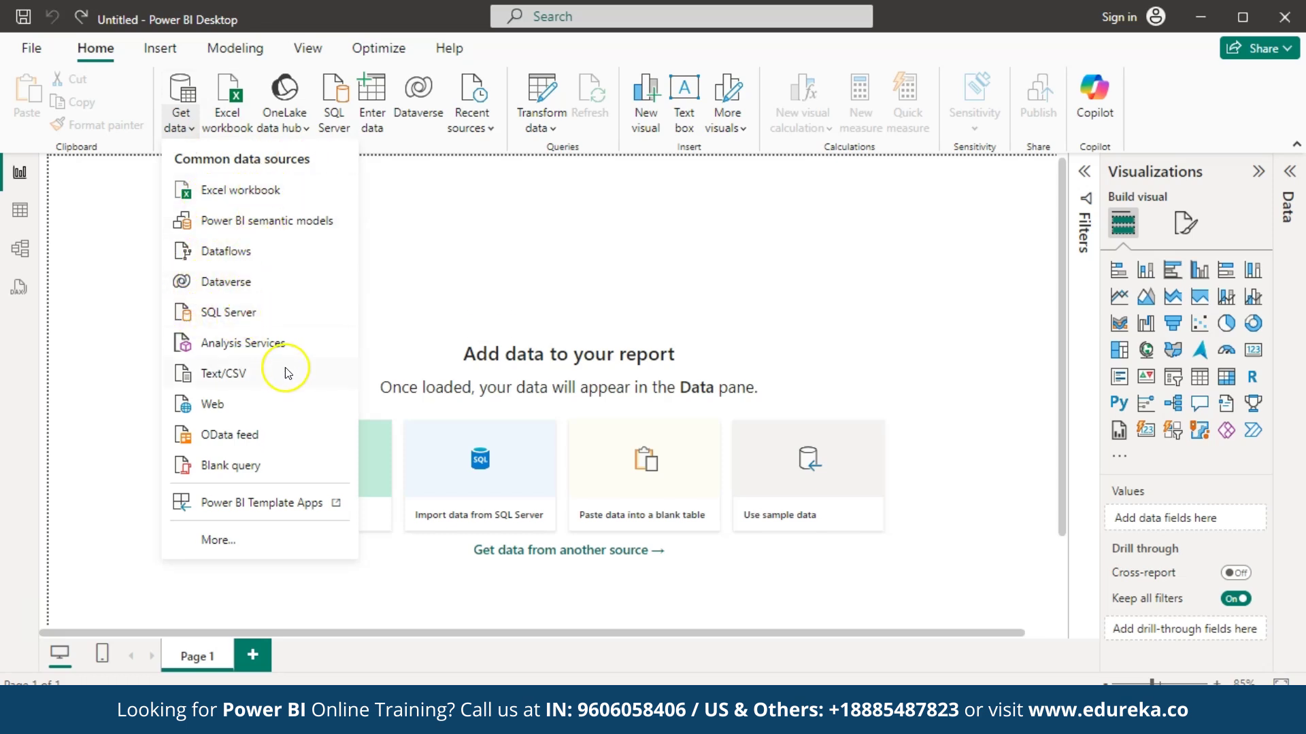
{"action": "left_click", "coordinate": [245, 376]}
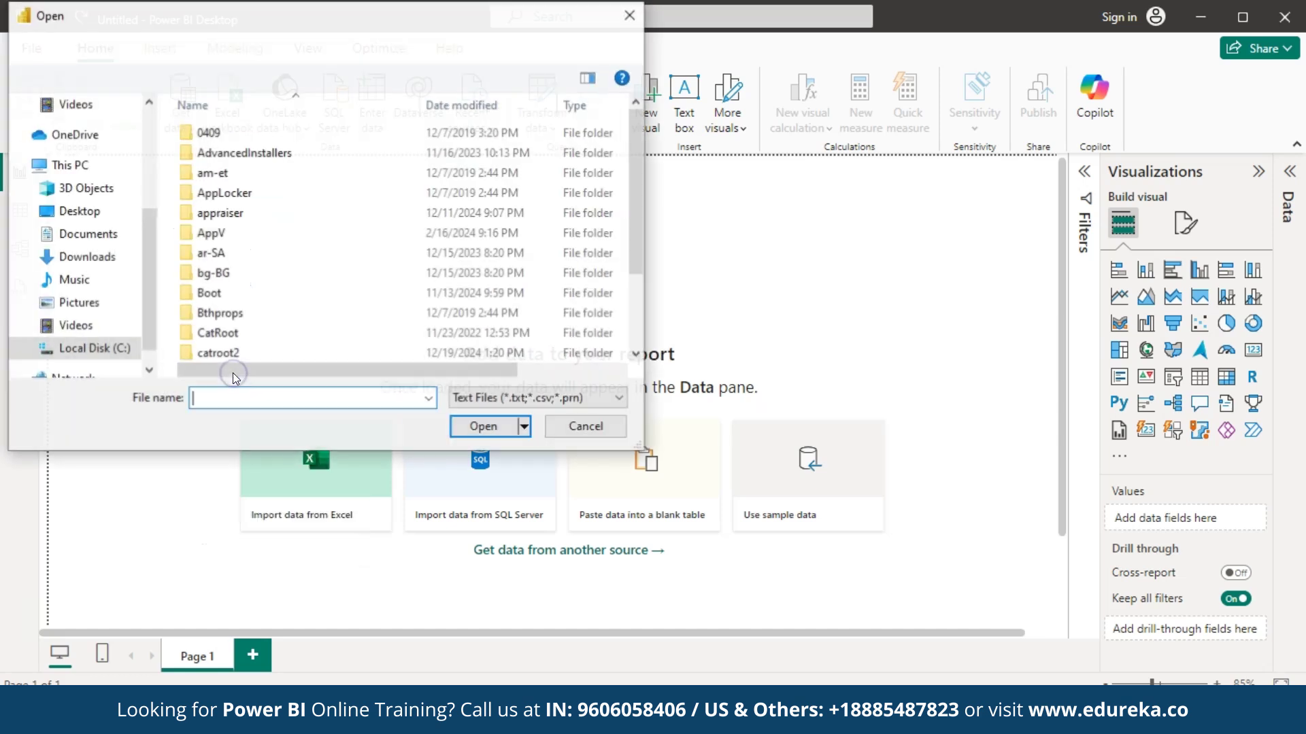
{"action": "left_click", "coordinate": [87, 257]}
{"action": "left_click", "coordinate": [215, 180]}
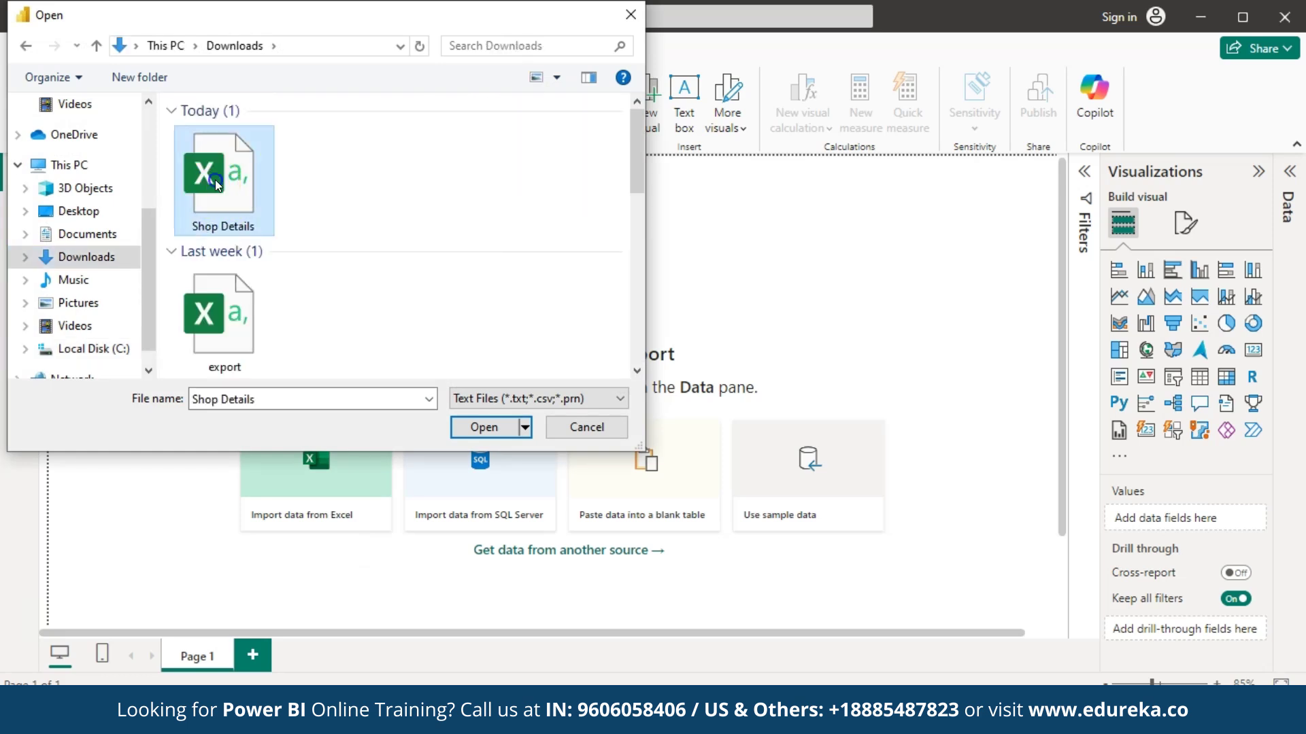
{"action": "left_click", "coordinate": [482, 428]}
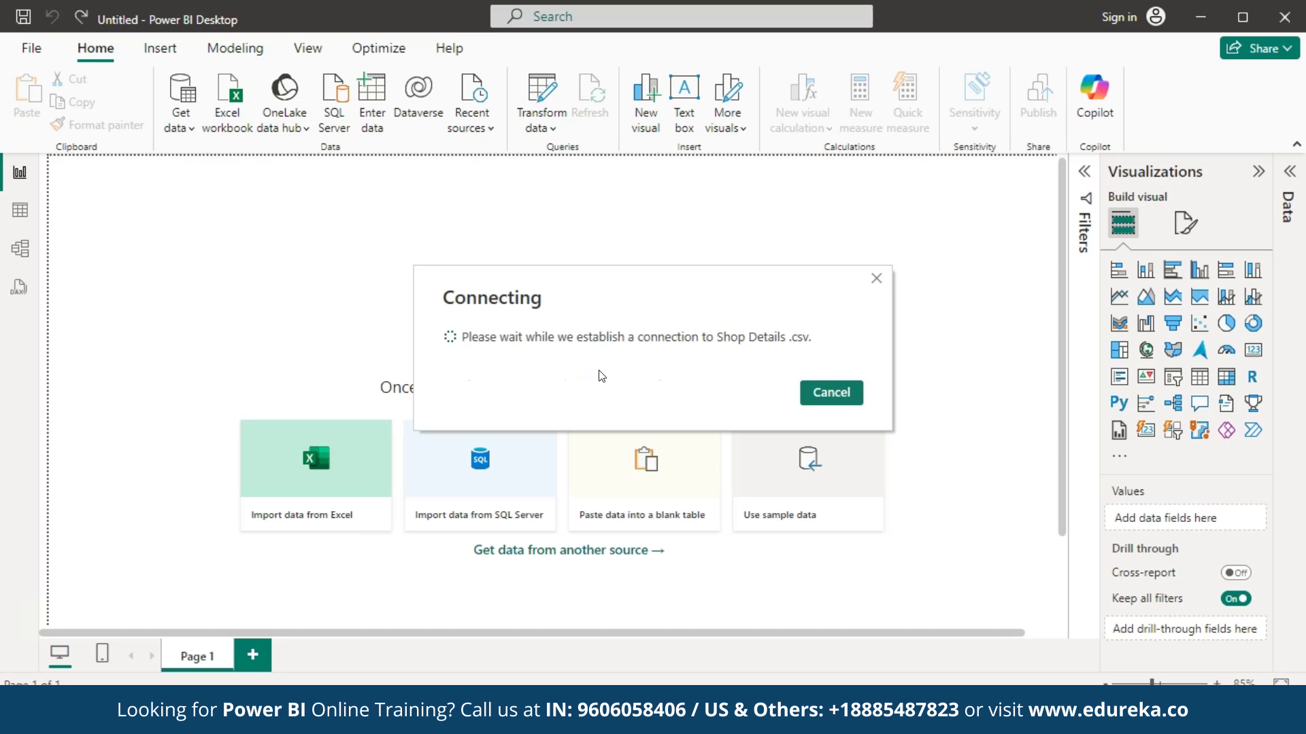
{"action": "scroll", "coordinate": [601, 272], "scroll_direction": "down", "scroll_amount": 1}
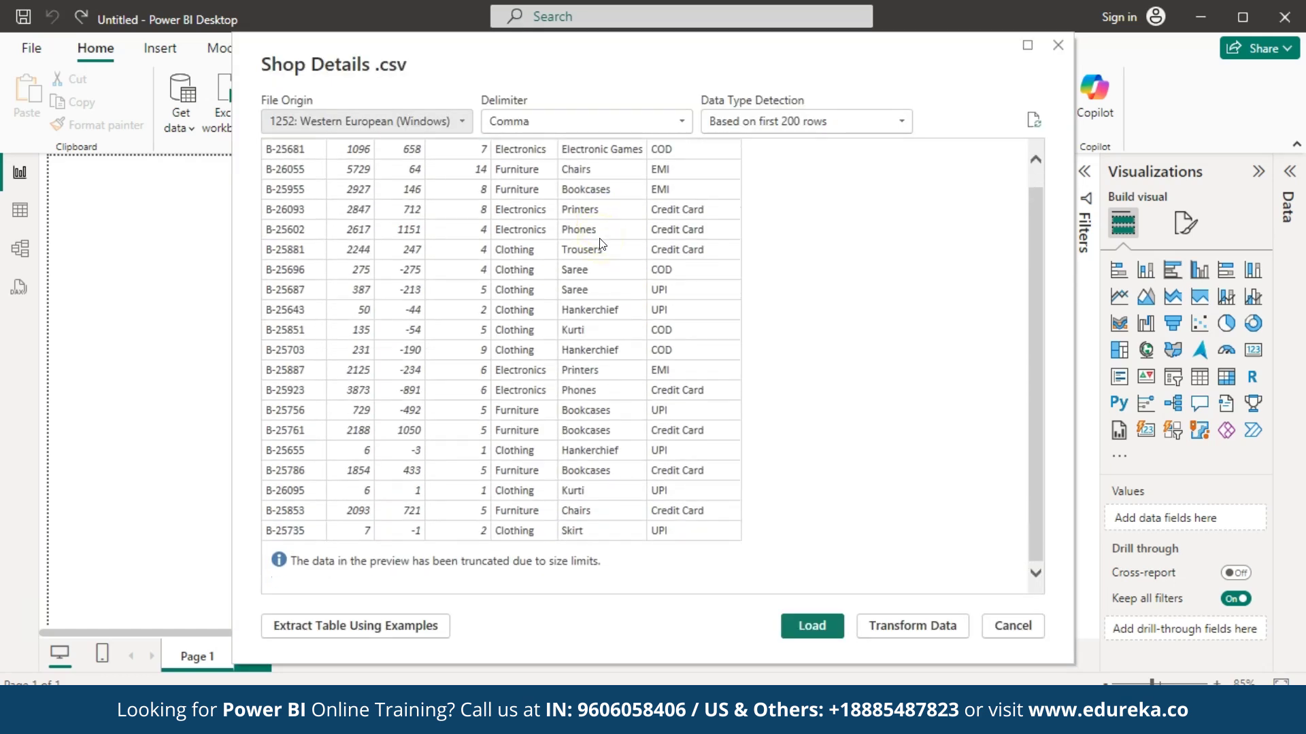
{"action": "left_click", "coordinate": [811, 625]}
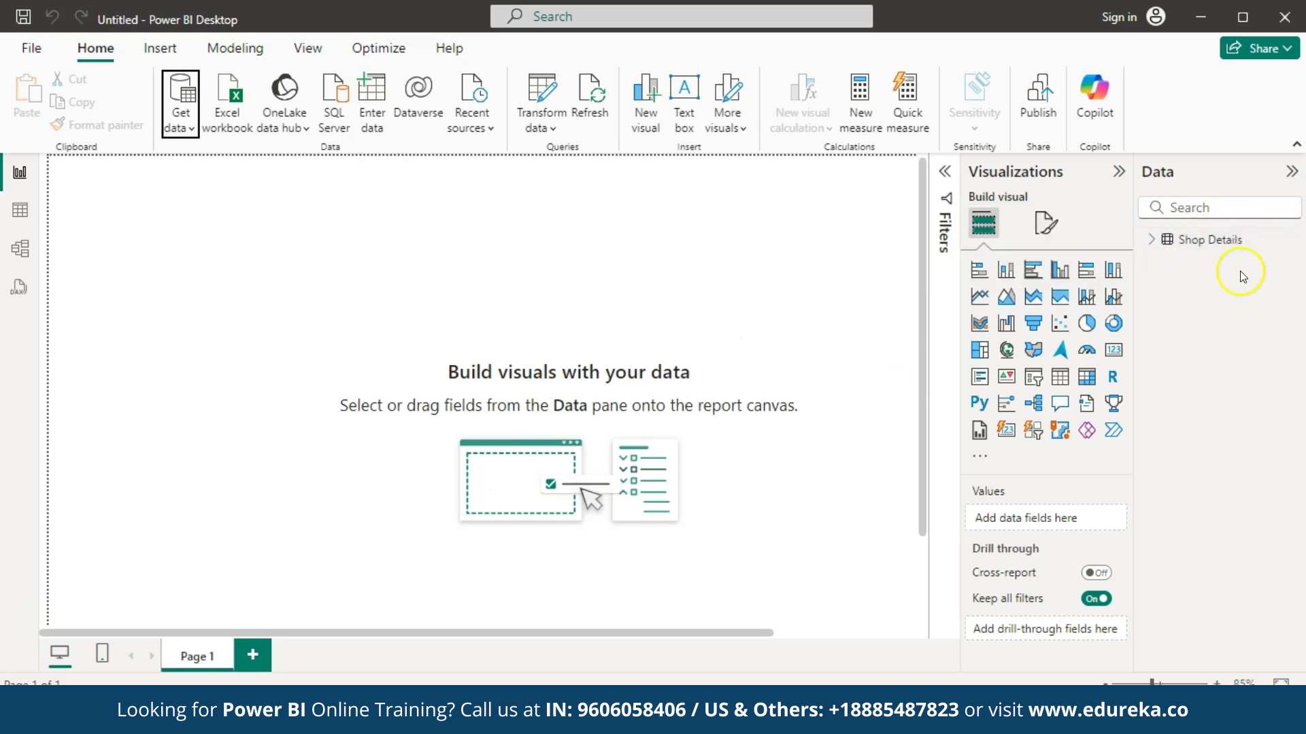
{"action": "left_click", "coordinate": [1205, 240]}
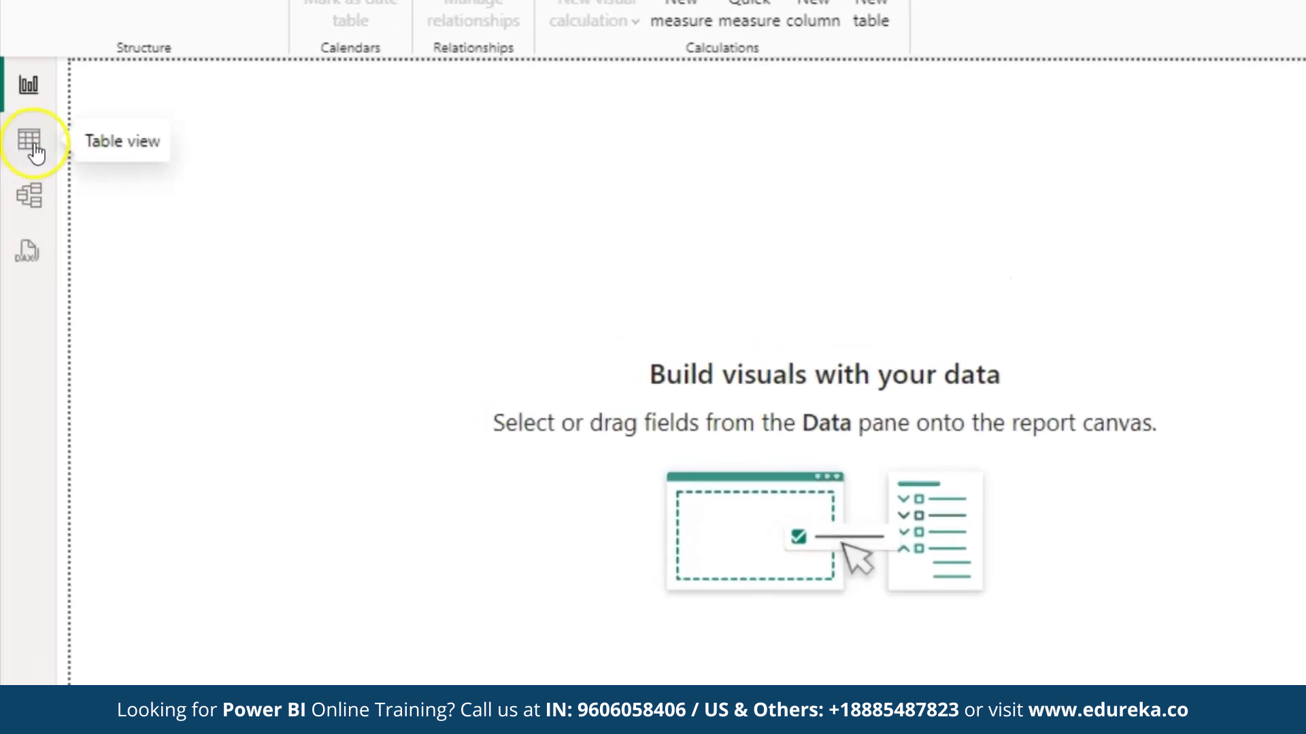
{"action": "left_click", "coordinate": [36, 151]}
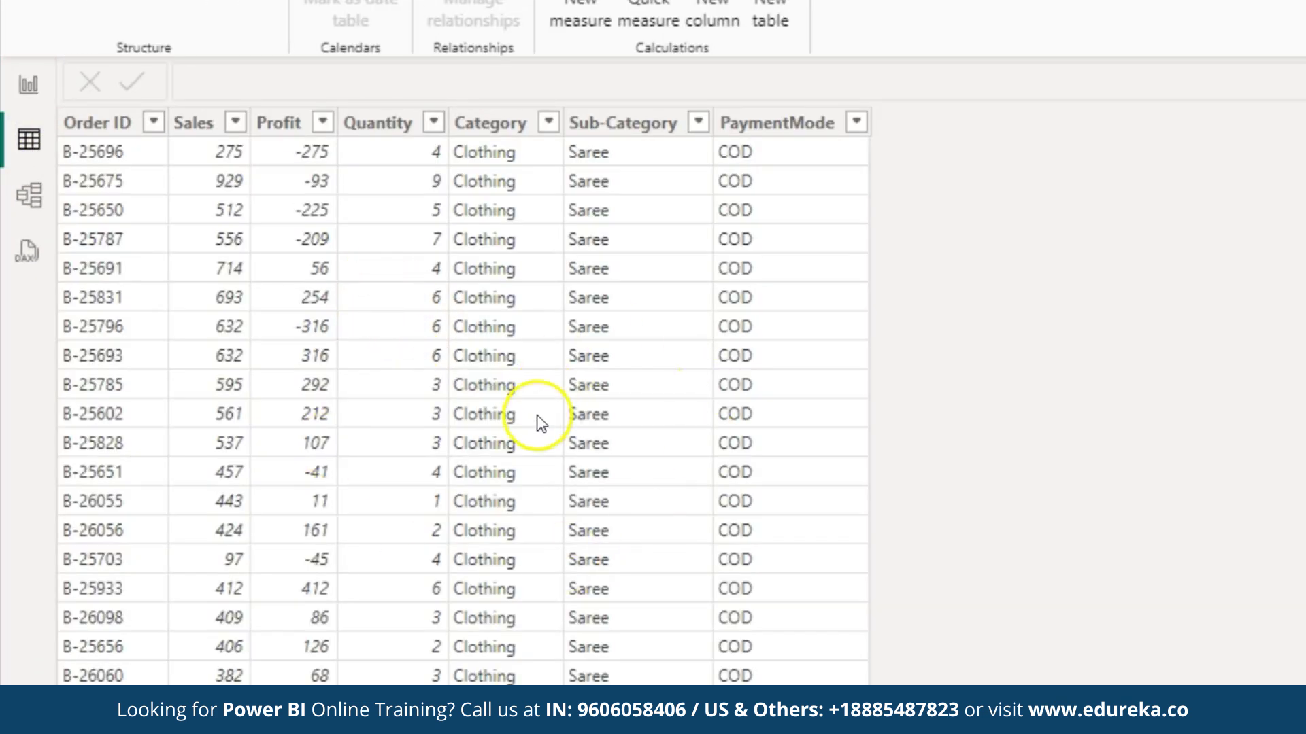
{"action": "scroll", "coordinate": [576, 622], "scroll_direction": "down", "scroll_amount": 6}
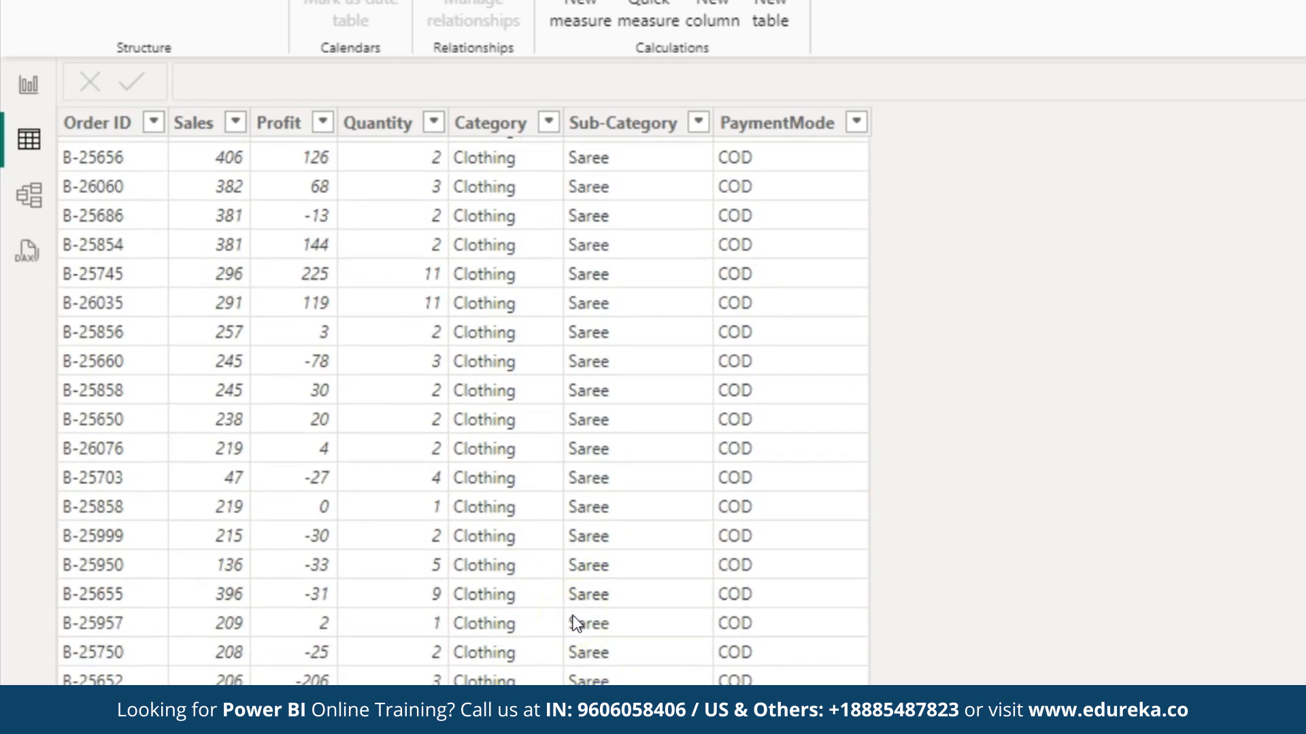
{"action": "scroll", "coordinate": [577, 622], "scroll_direction": "down", "scroll_amount": 15}
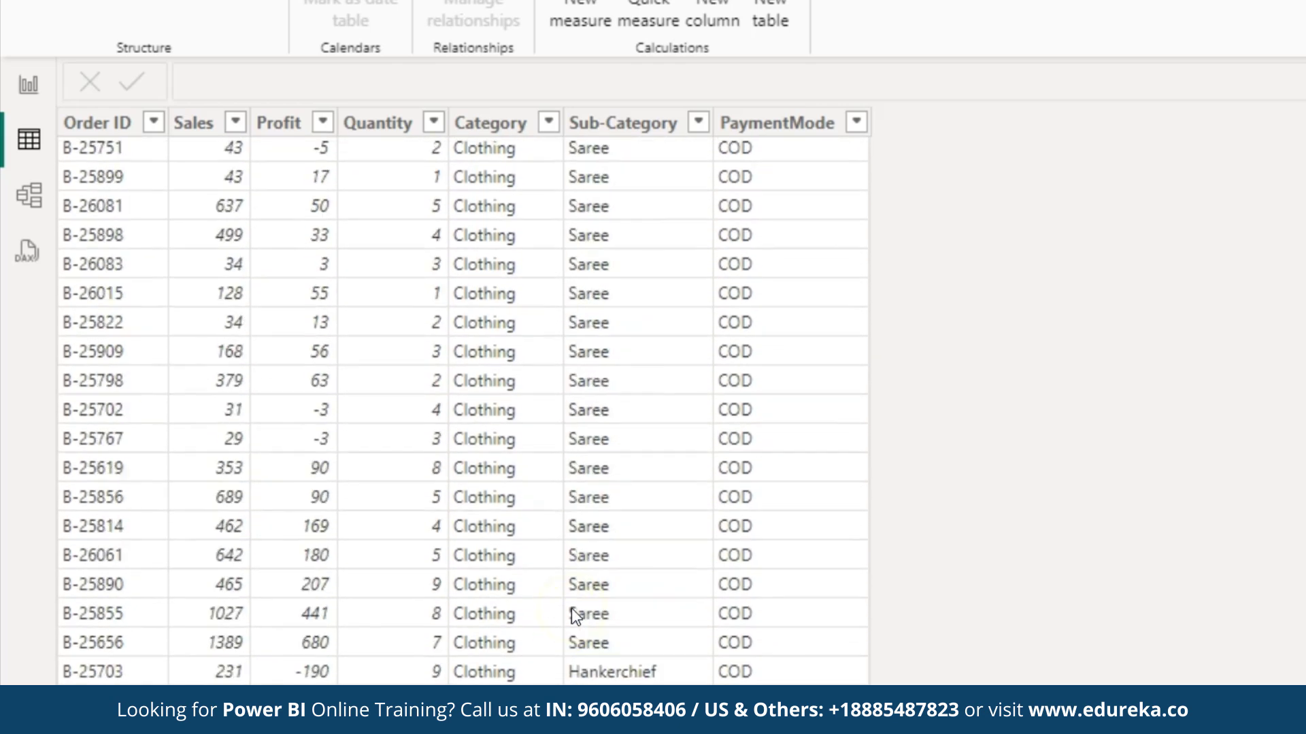
{"action": "scroll", "coordinate": [572, 608], "scroll_direction": "down", "scroll_amount": 3}
{"action": "left_click", "coordinate": [28, 87]}
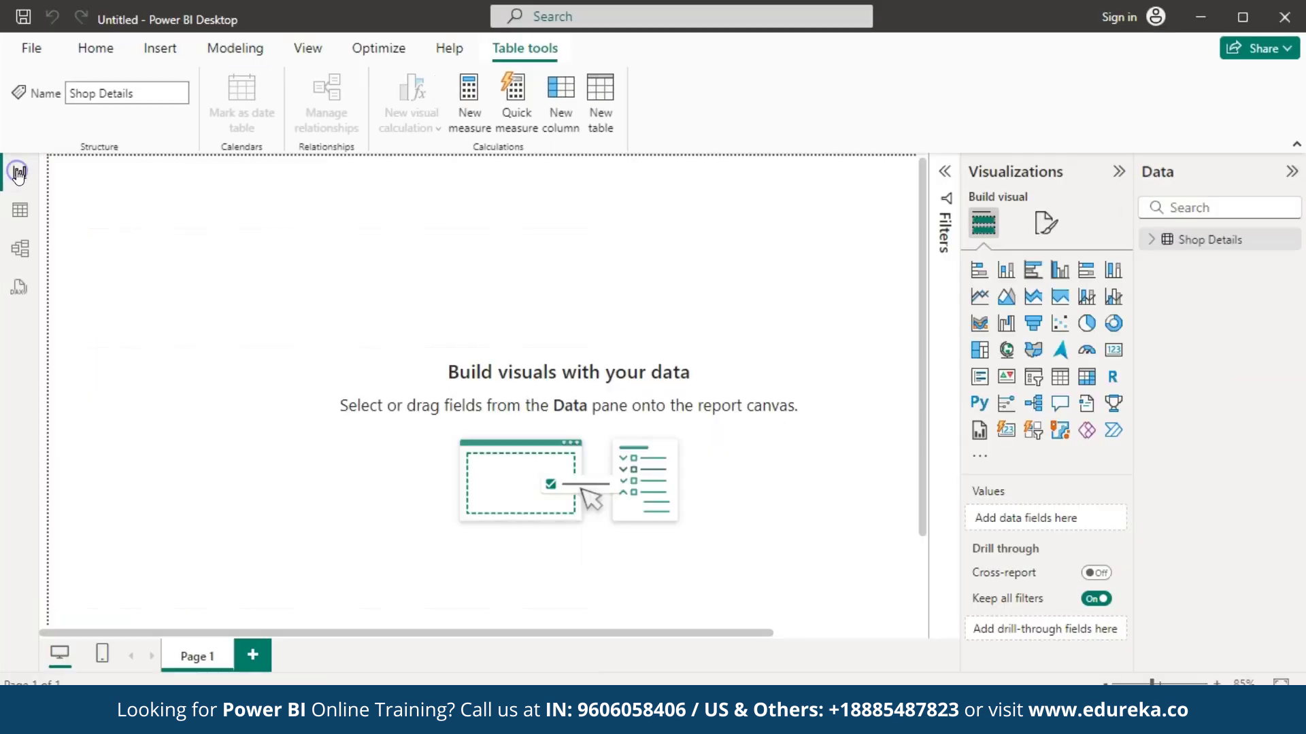
{"action": "left_click", "coordinate": [568, 279]}
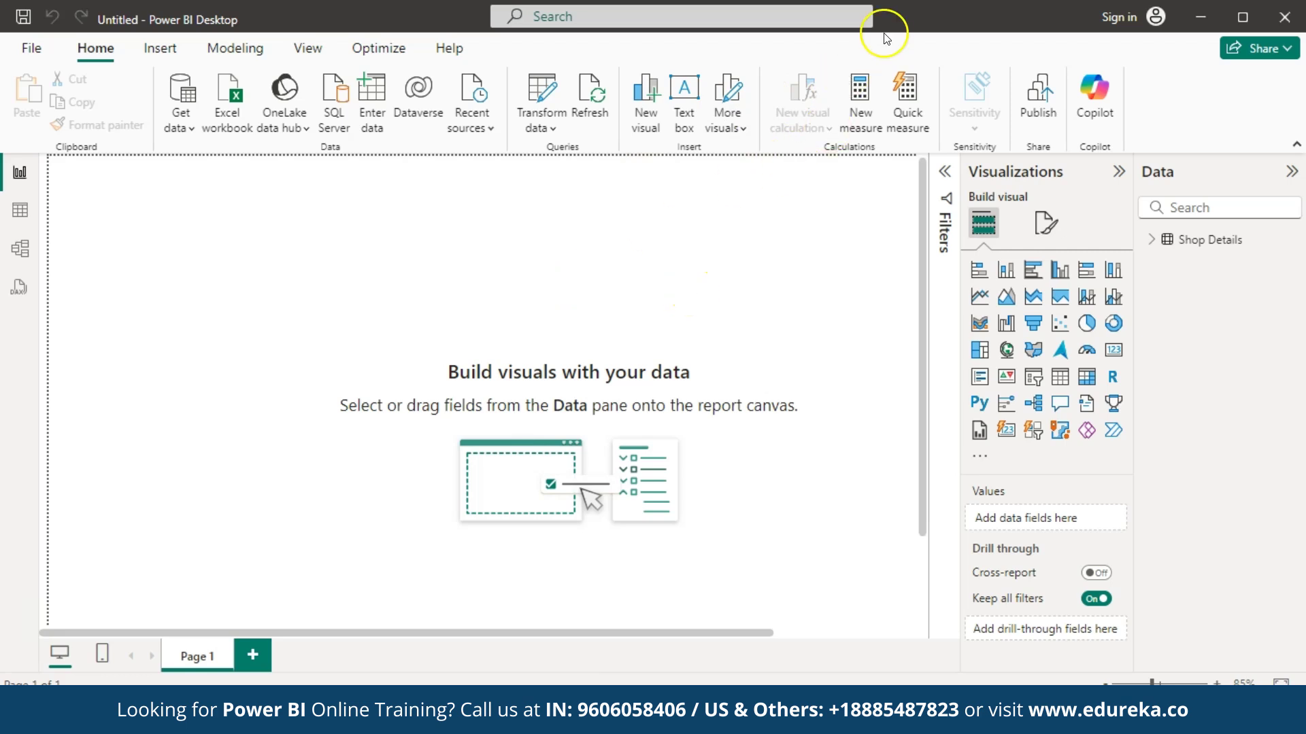
{"action": "left_click", "coordinate": [859, 107]}
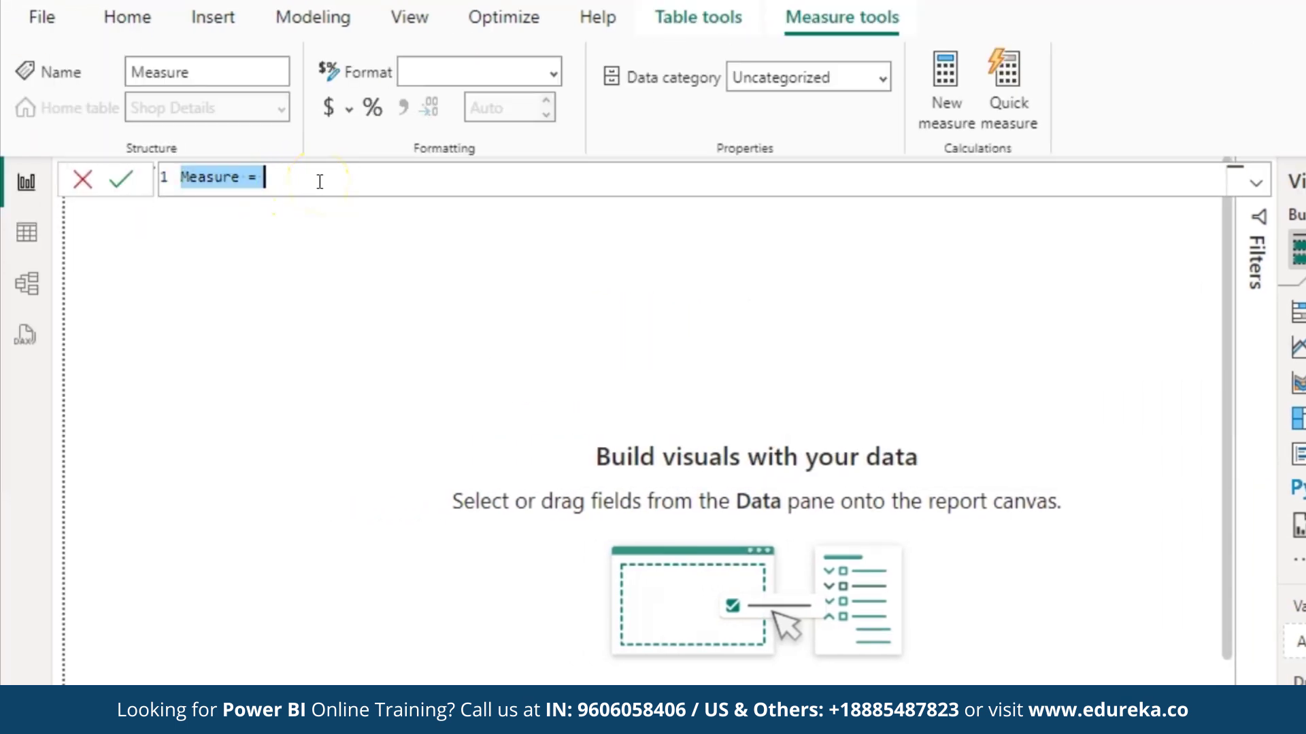
Replace the default measure with Total sales = SUM('Shop Details'[Sales]) and commit it.
{"action": "left_click", "coordinate": [268, 177]}
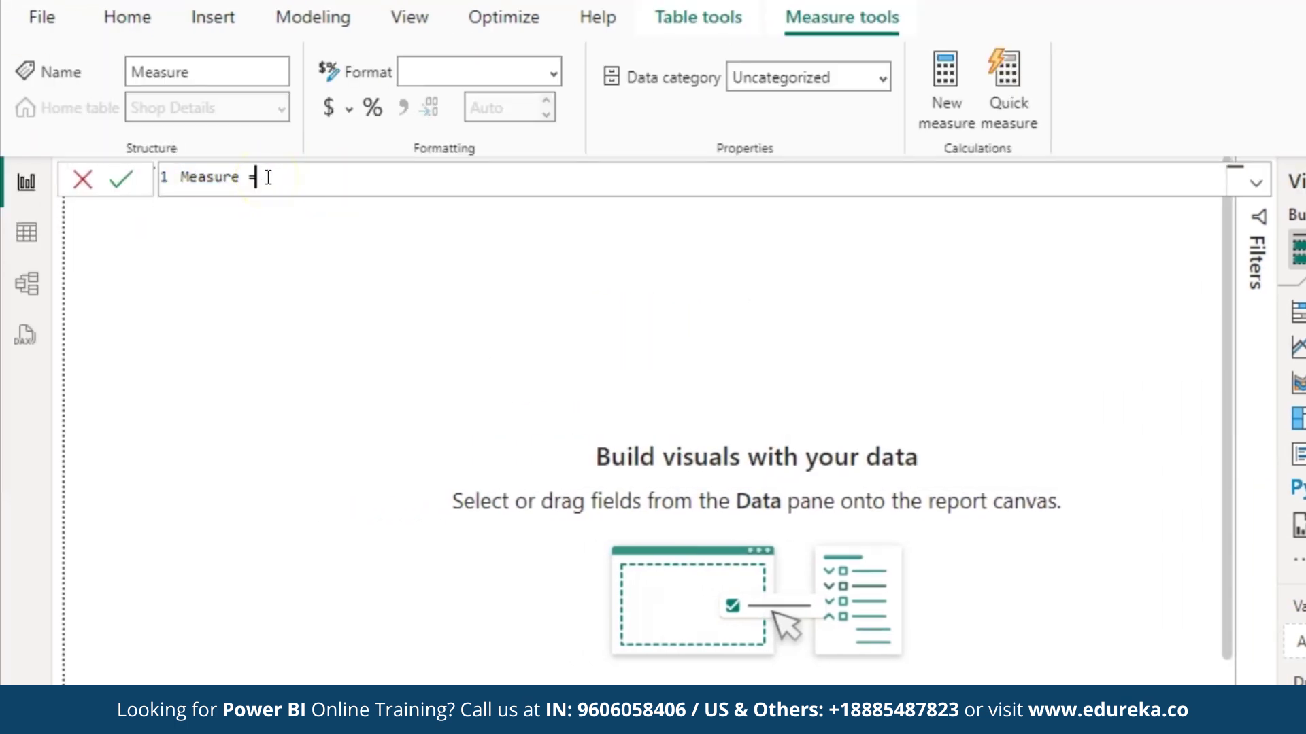
{"action": "left_click_drag", "start_coordinate": [268, 177], "coordinate": [183, 177]}
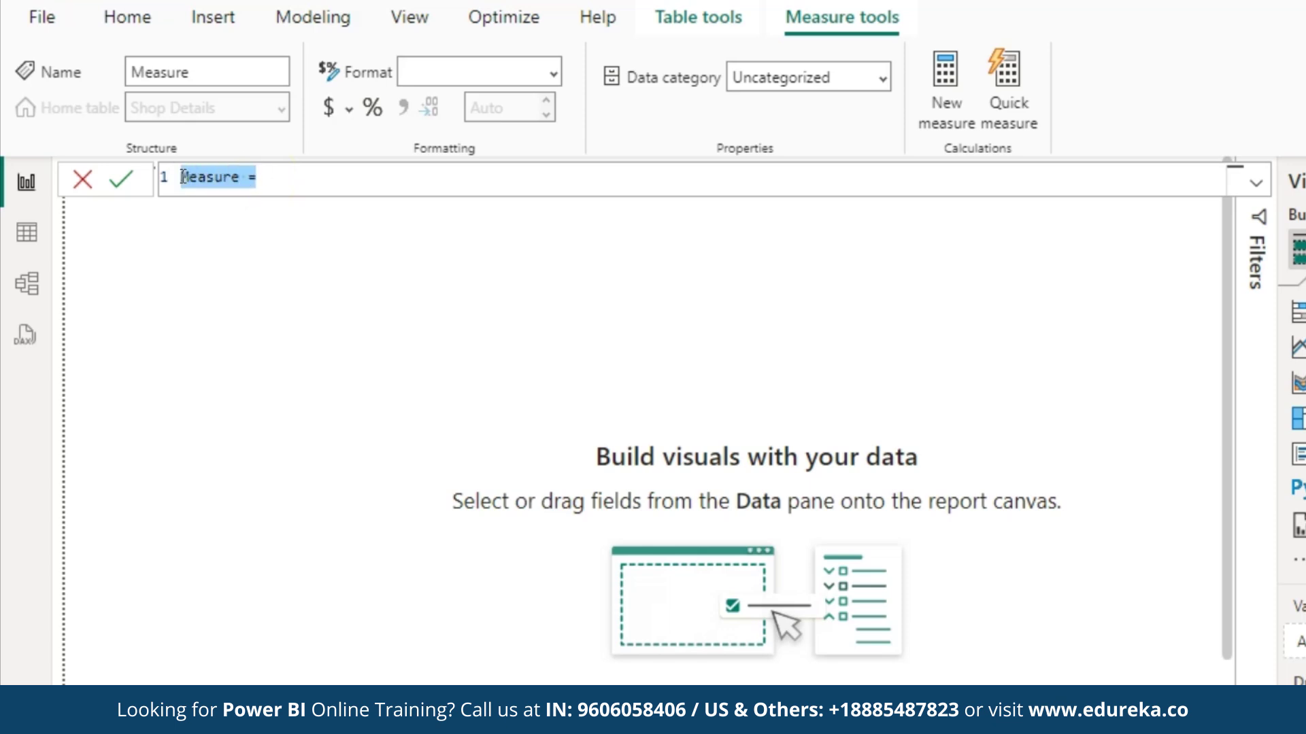
{"action": "key", "text": "BackSpace"}
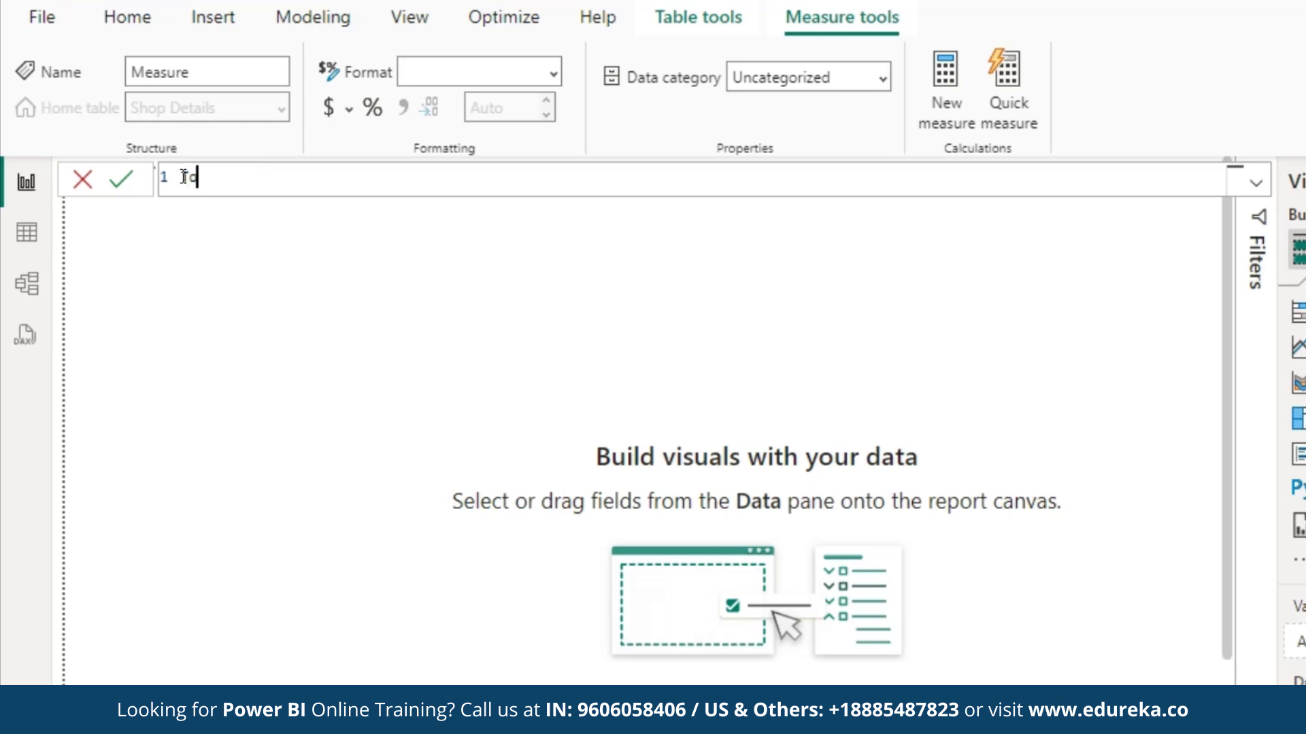
{"action": "type", "text": "Total sales"}
{"action": "left_click", "coordinate": [296, 178]}
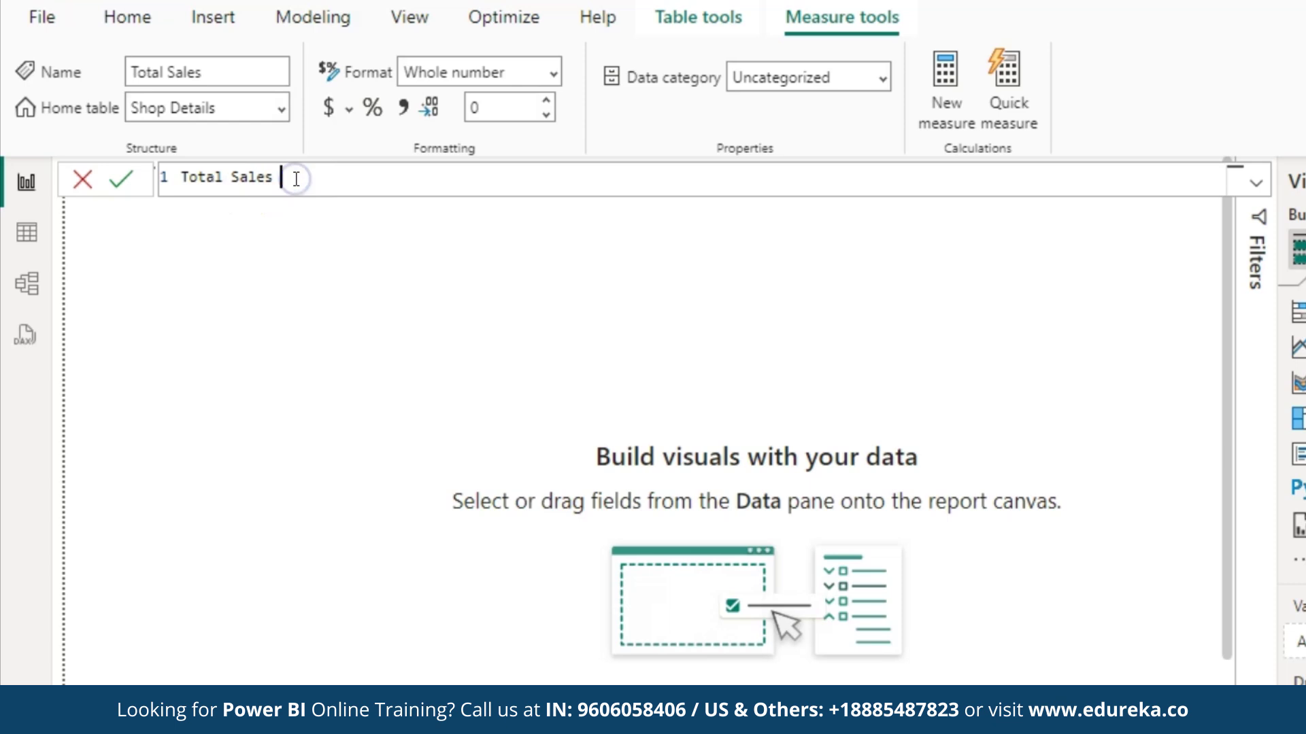
{"action": "type", "text": "SUM"}
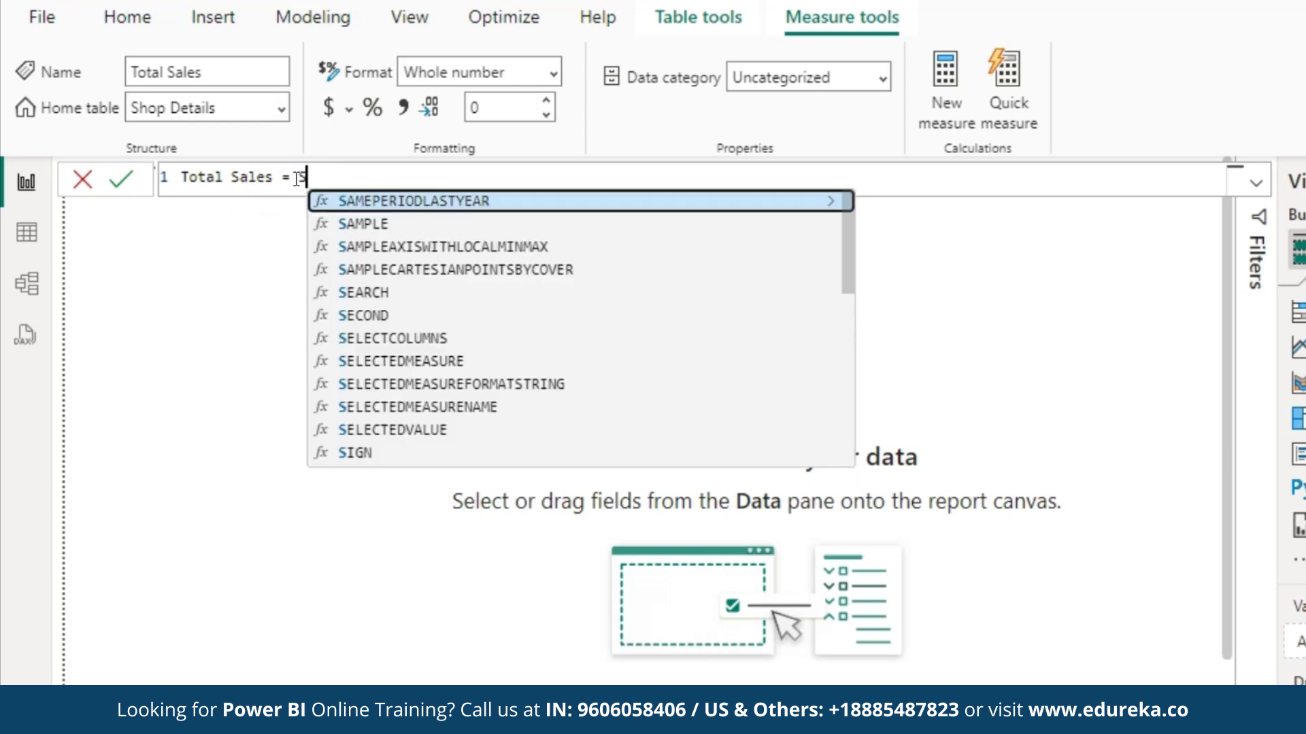
{"action": "left_click", "coordinate": [376, 199]}
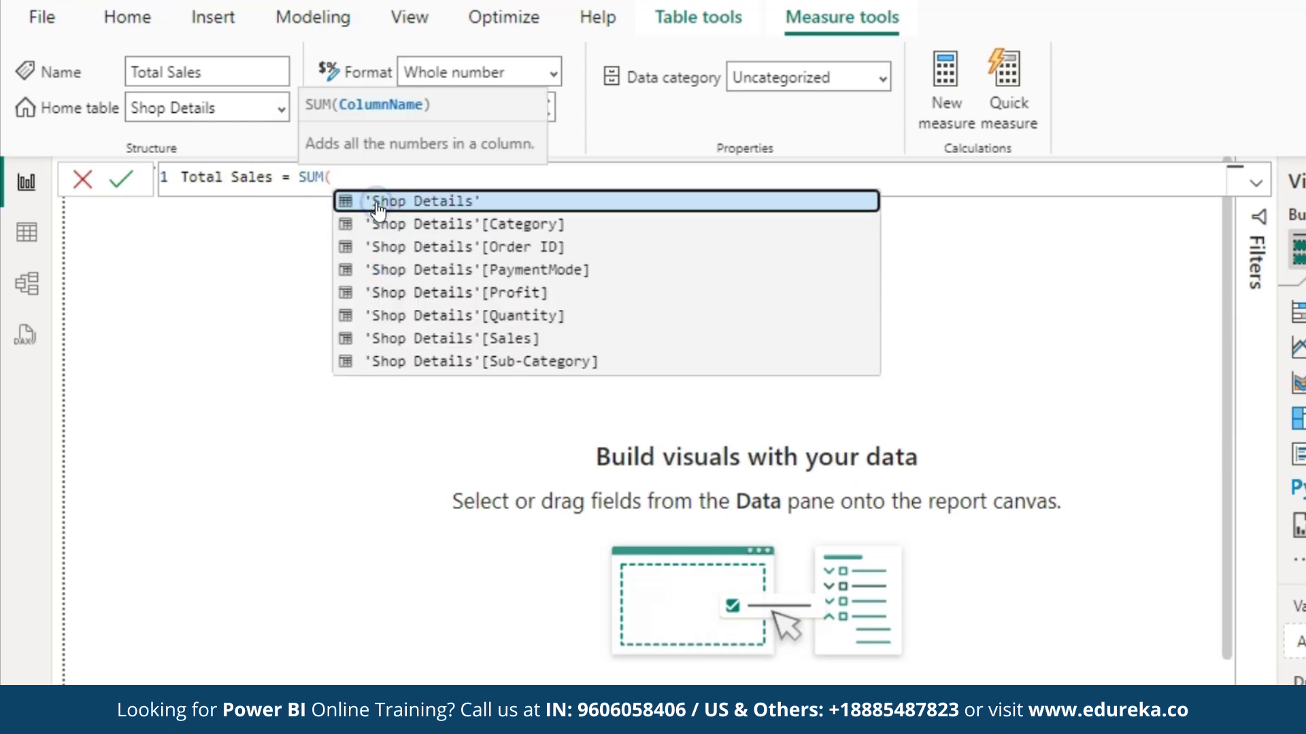
{"action": "left_click", "coordinate": [420, 202]}
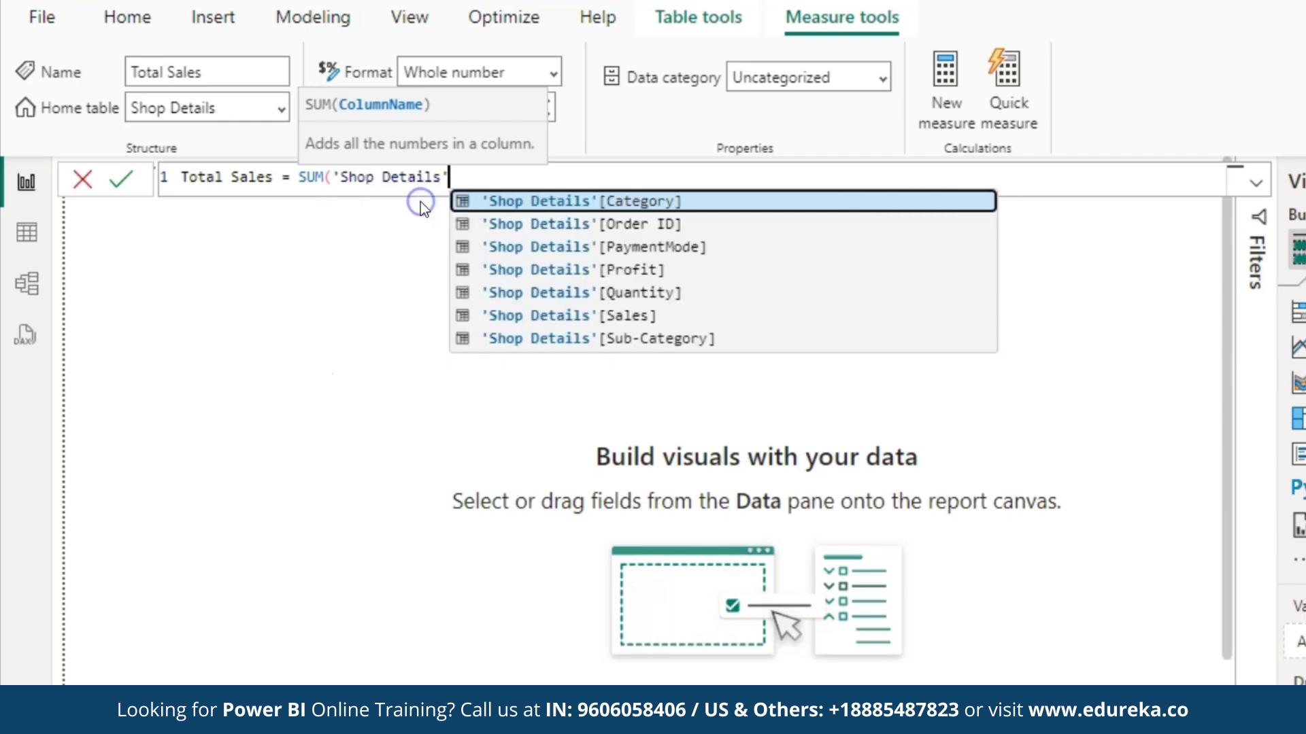
{"action": "left_click", "coordinate": [620, 317]}
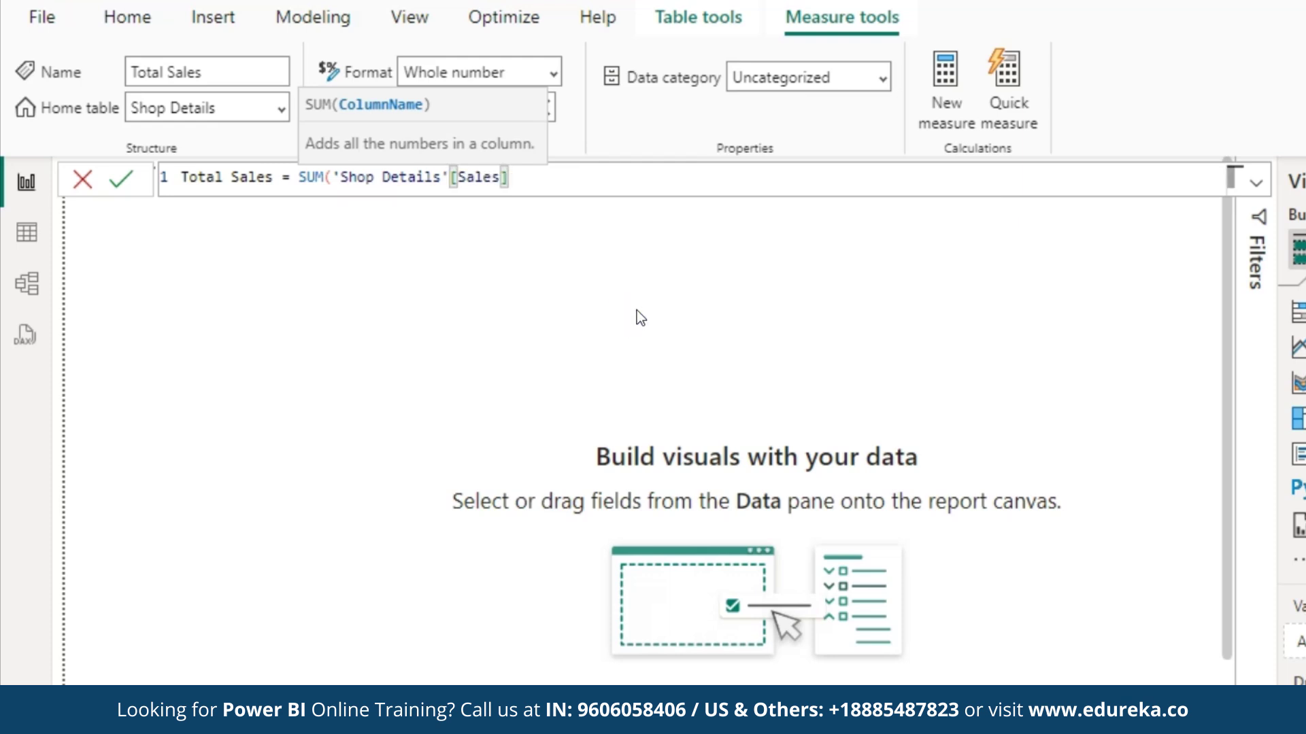
{"action": "type", "text": ")"}
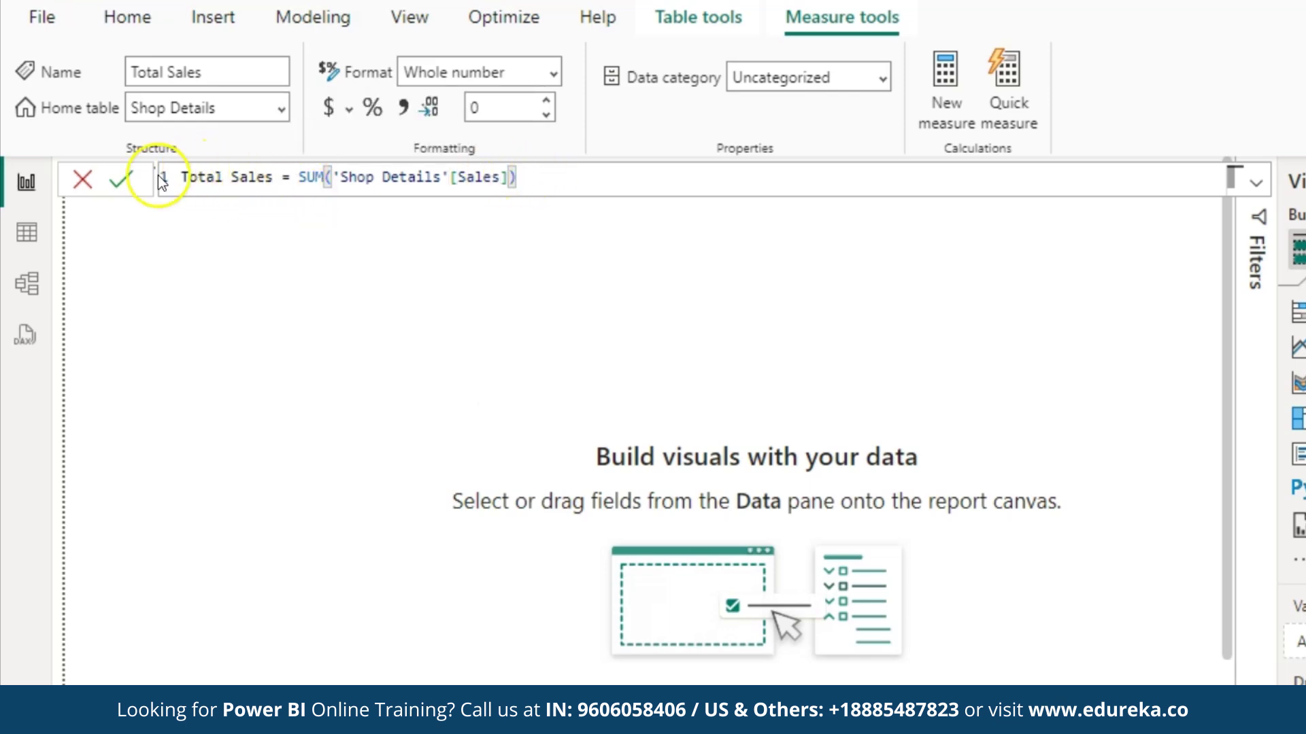
{"action": "left_click", "coordinate": [121, 180]}
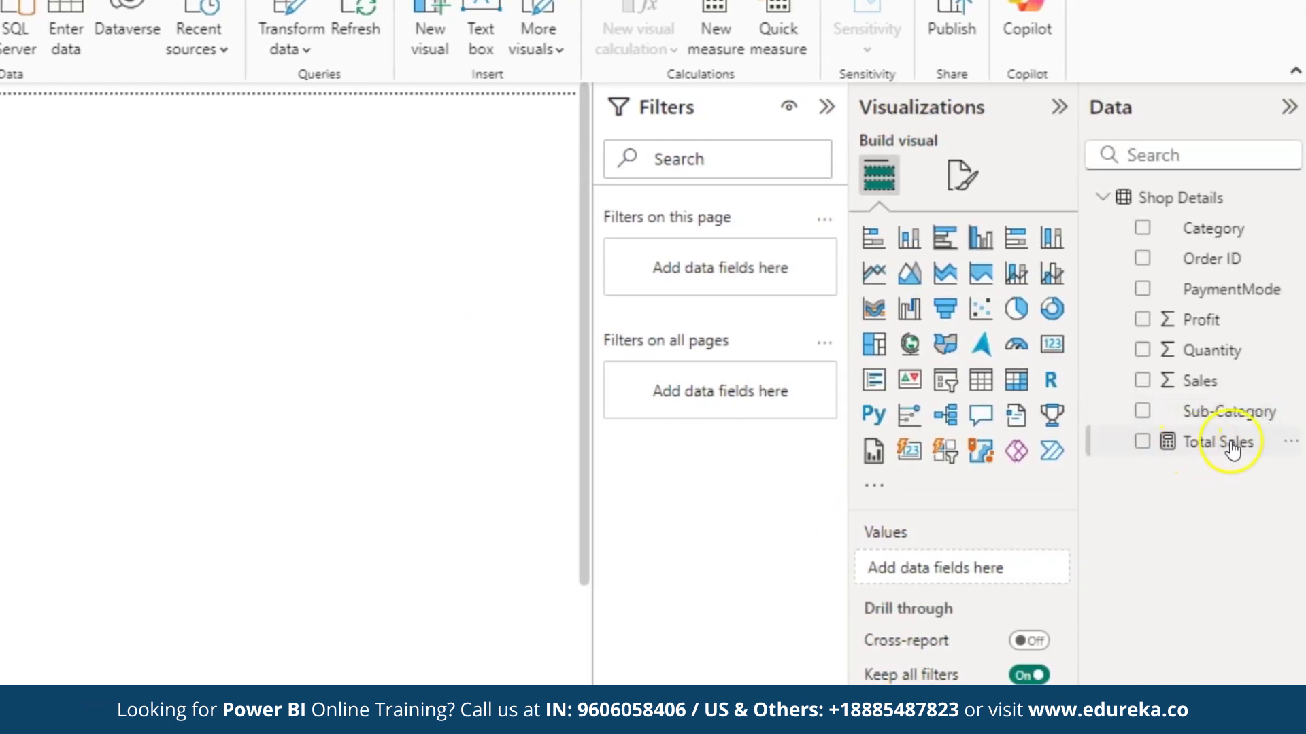
Put Total Sales (437771) into the empty matrix, centre it and shrink it to fit.
{"action": "left_click_drag", "start_coordinate": [1220, 443], "coordinate": [527, 301]}
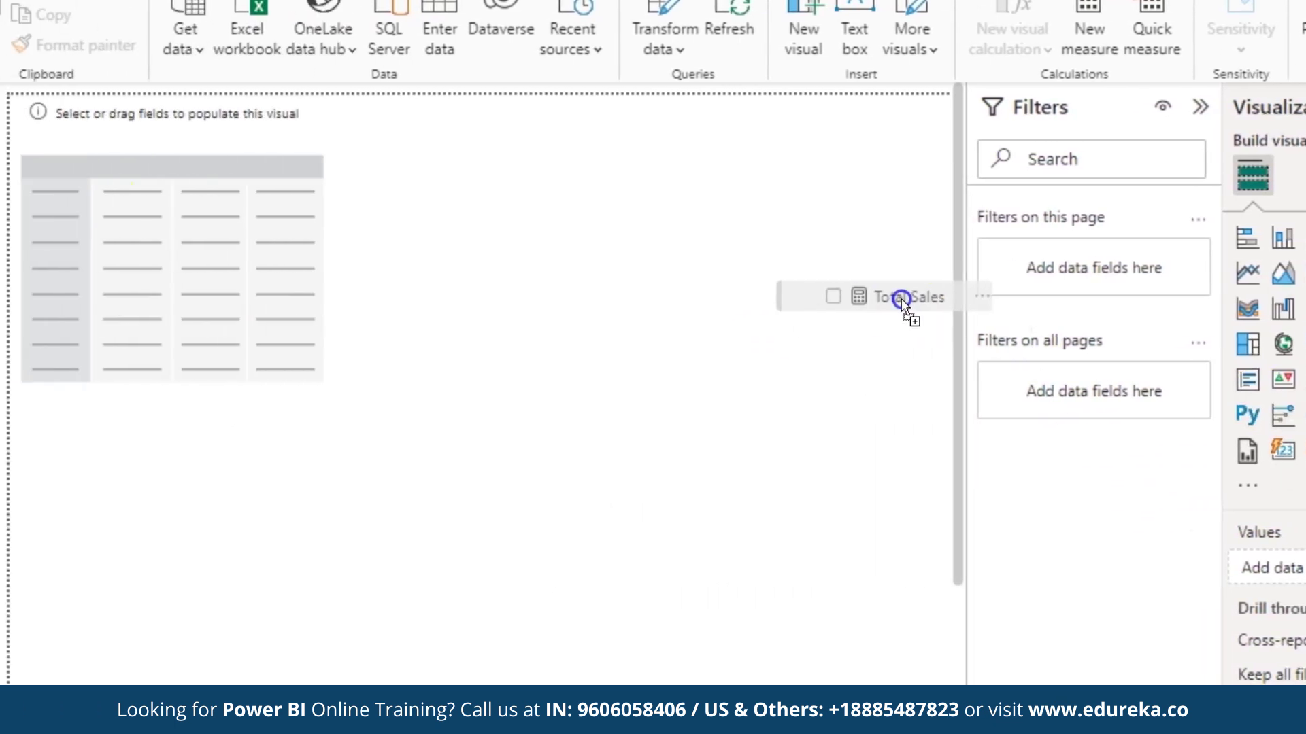
{"action": "left_click_drag", "start_coordinate": [901, 299], "coordinate": [176, 252]}
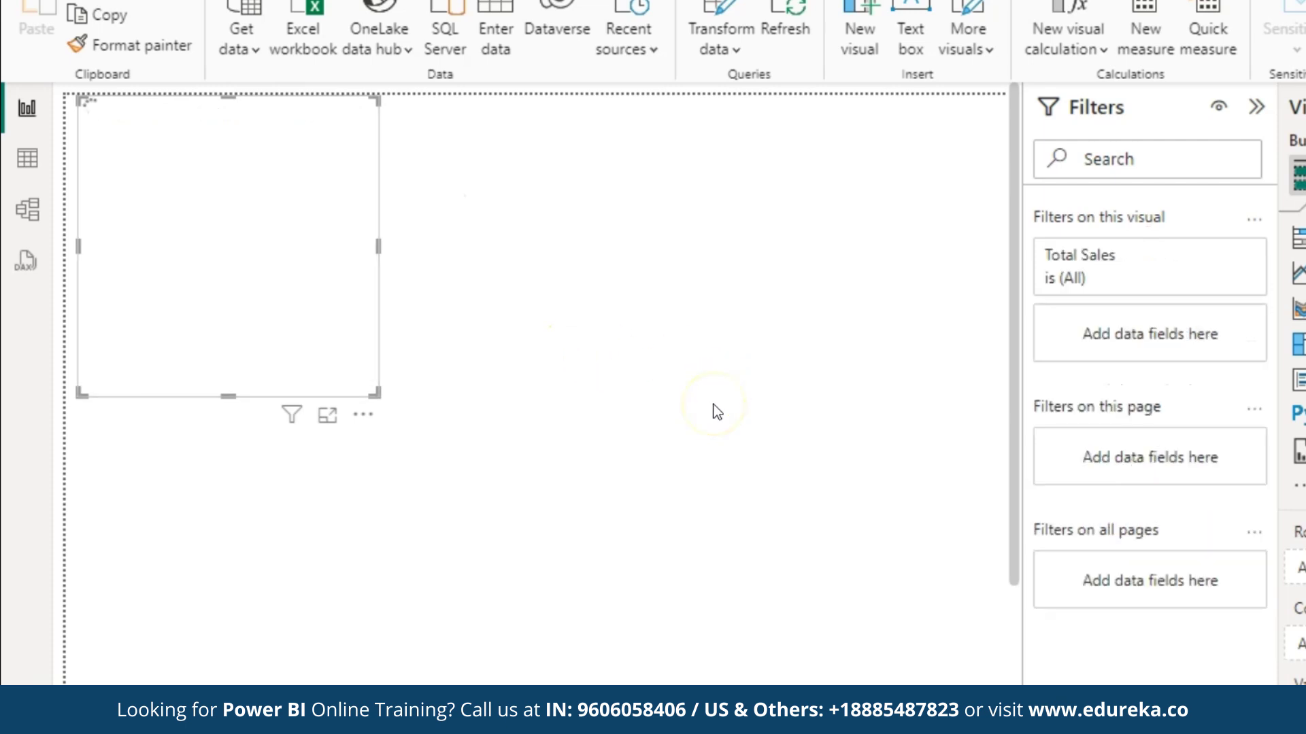
{"action": "left_click_drag", "start_coordinate": [211, 142], "coordinate": [517, 307]}
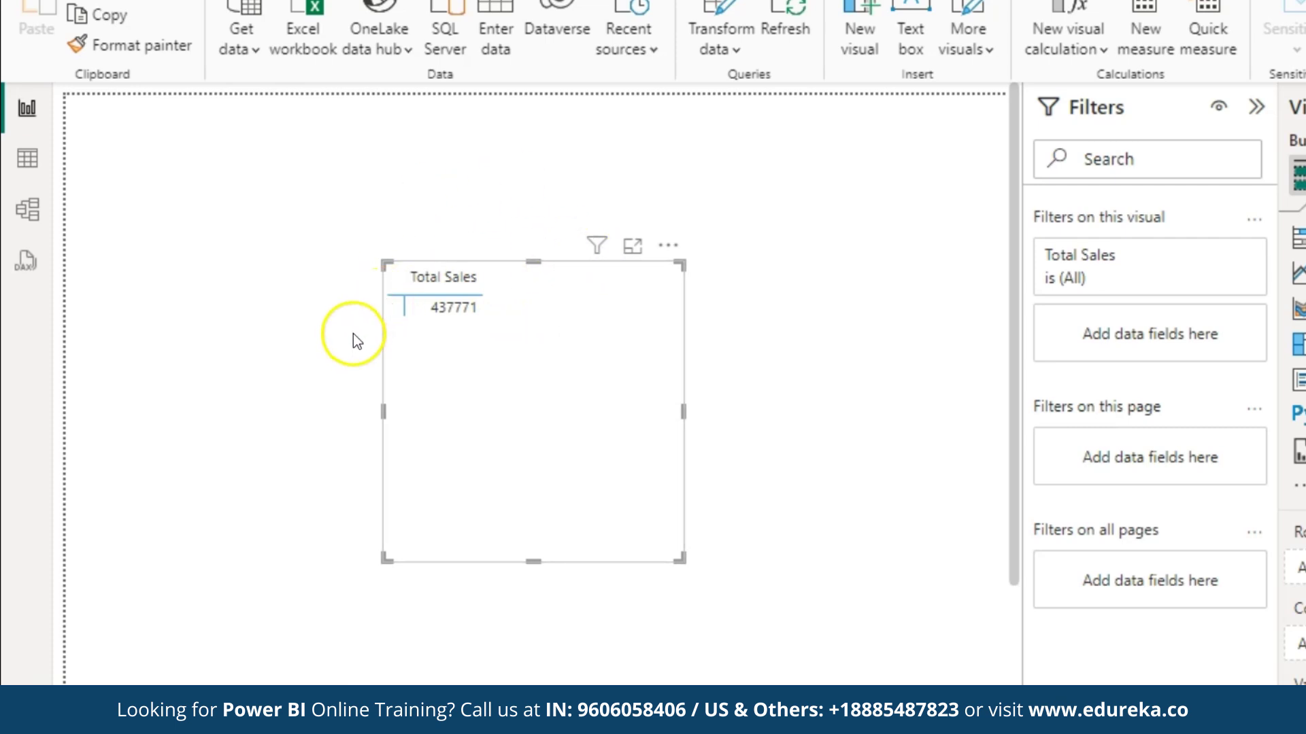
{"action": "left_click_drag", "start_coordinate": [678, 557], "coordinate": [540, 349]}
{"action": "left_click", "coordinate": [433, 312]}
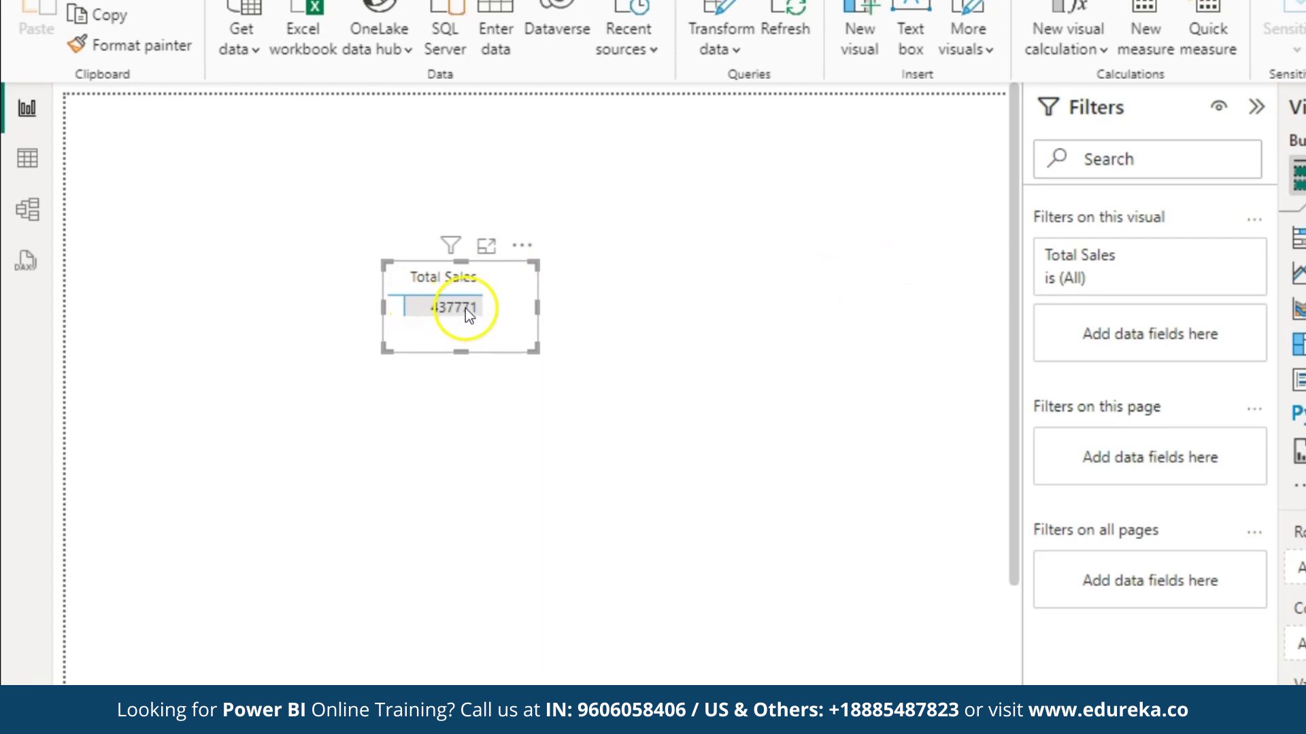
{"action": "left_click", "coordinate": [465, 308]}
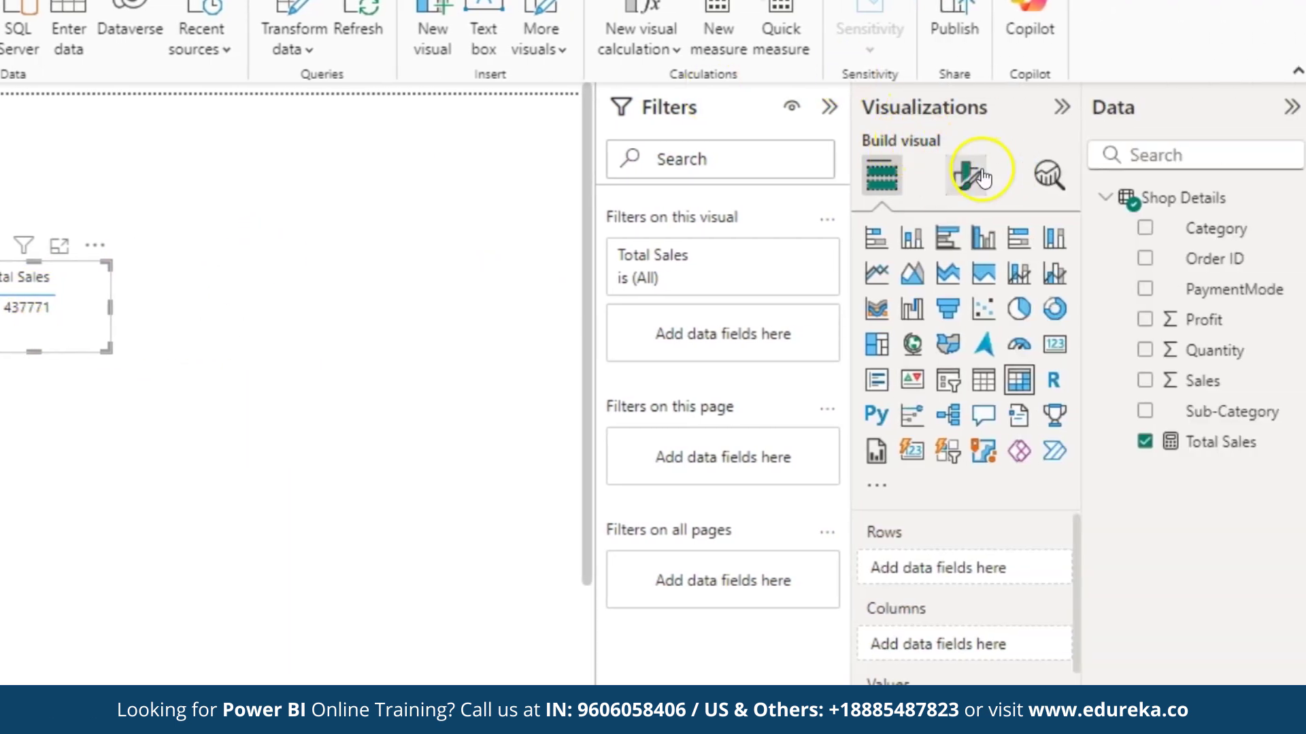
Raise the Total Sales matrix values font size to 18.
{"action": "left_click", "coordinate": [965, 178]}
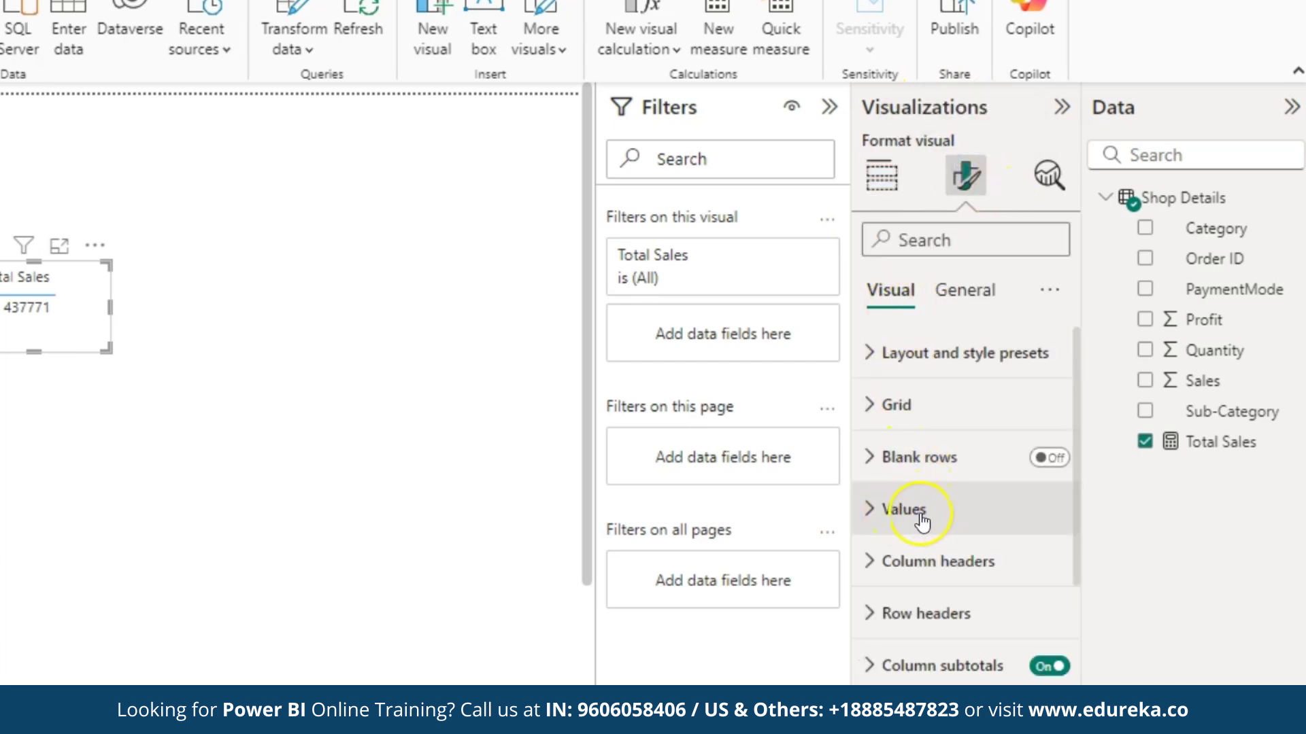
{"action": "left_click", "coordinate": [904, 442]}
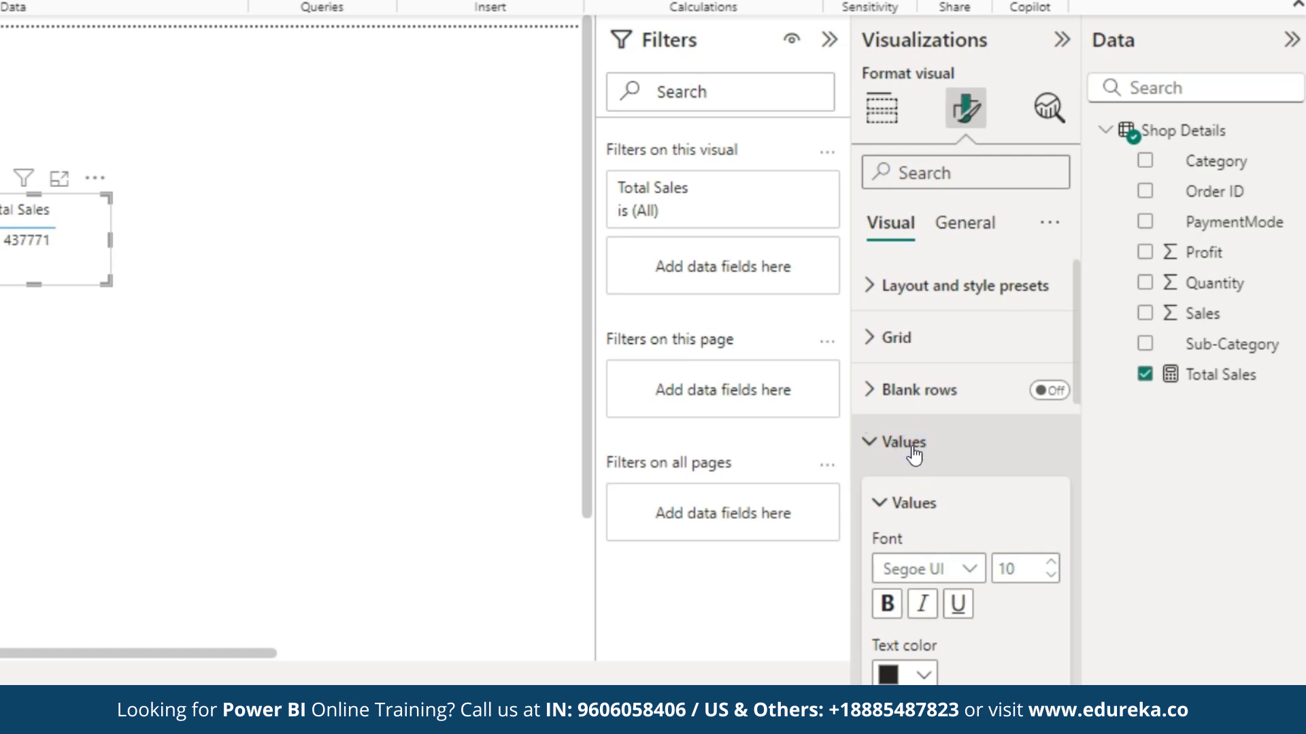
{"action": "scroll", "coordinate": [941, 479], "scroll_direction": "down", "scroll_amount": 3}
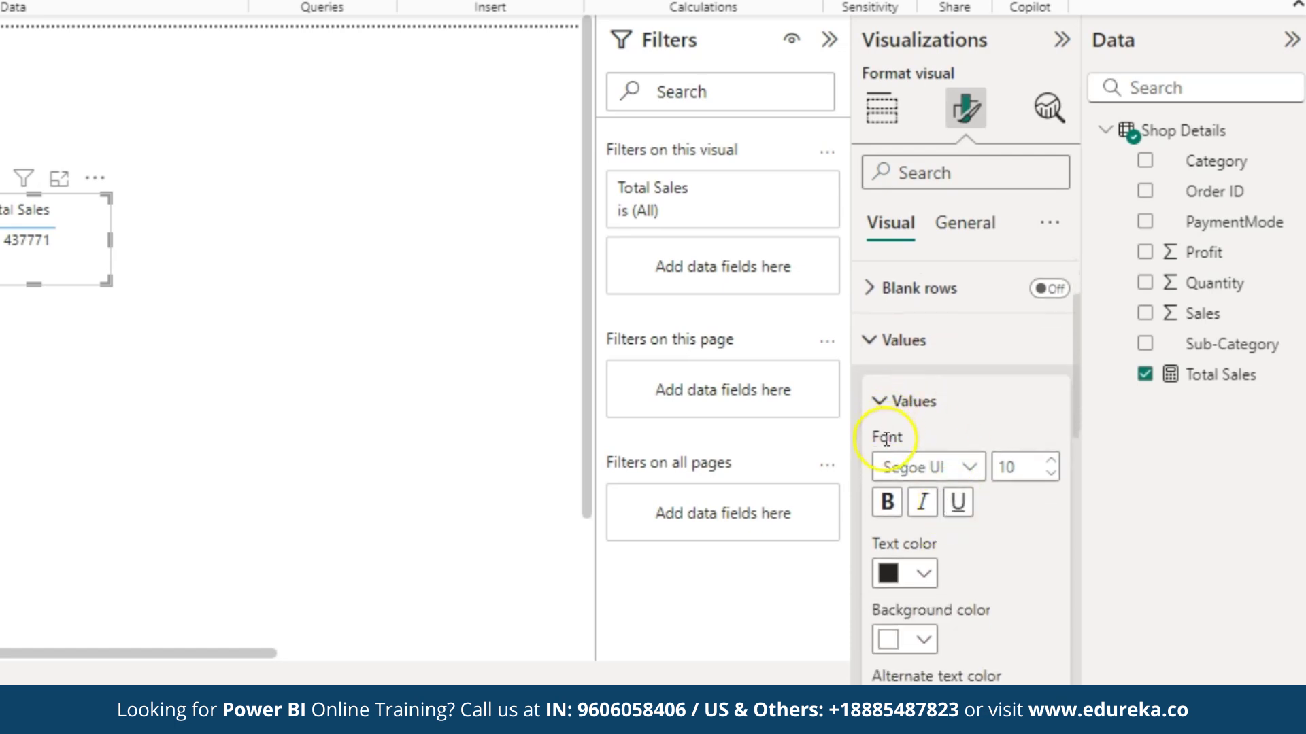
{"action": "left_click", "coordinate": [882, 438]}
{"action": "left_click", "coordinate": [1052, 461]}
{"action": "left_click", "coordinate": [1052, 461]}
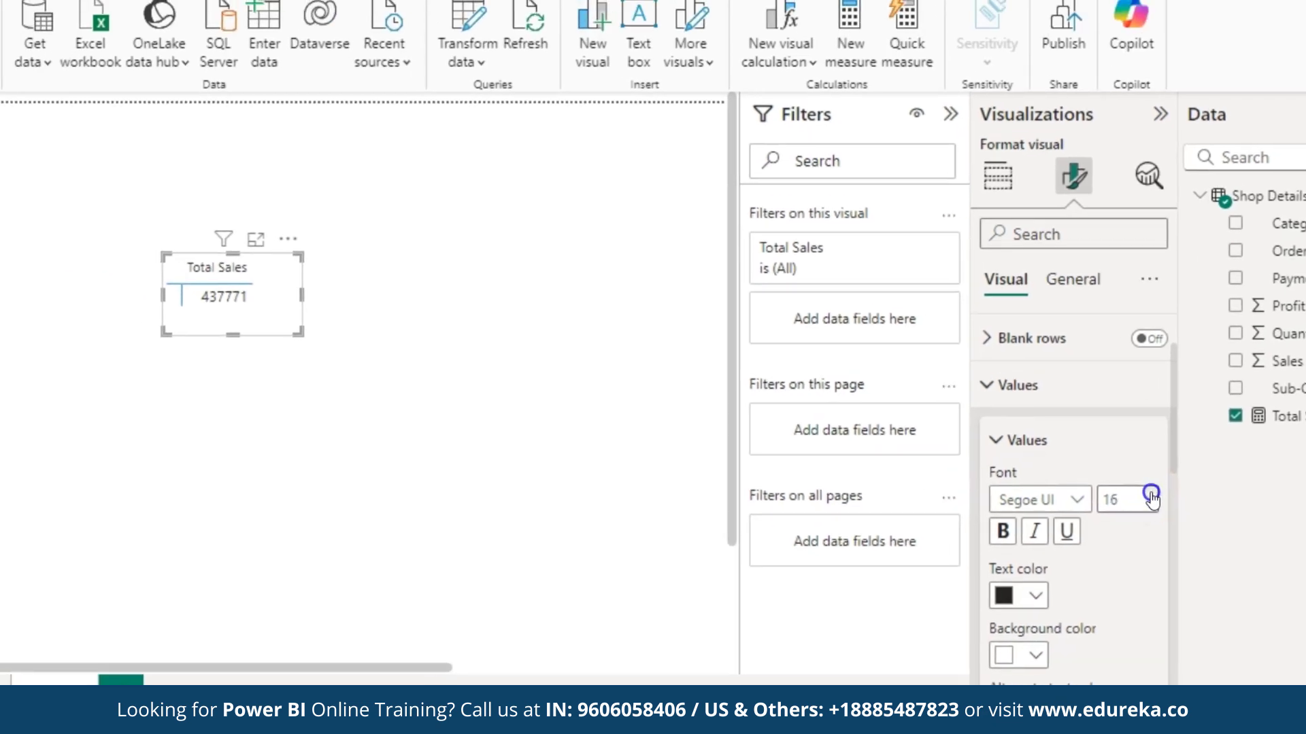
{"action": "left_click", "coordinate": [1052, 461]}
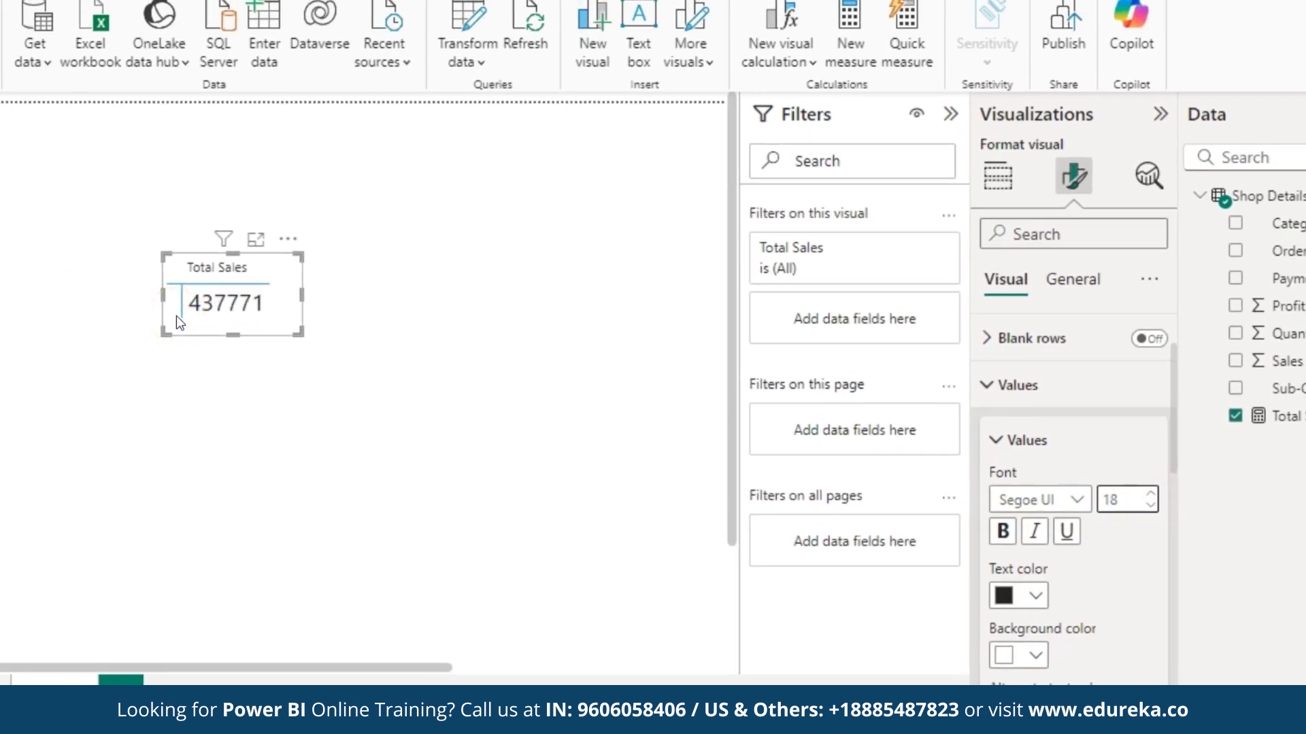
Set the column header font size to 17 and enlarge the matrix to fit.
{"action": "scroll", "coordinate": [1142, 495], "scroll_direction": "up", "scroll_amount": 1}
{"action": "scroll", "coordinate": [1145, 545], "scroll_direction": "down", "scroll_amount": 4}
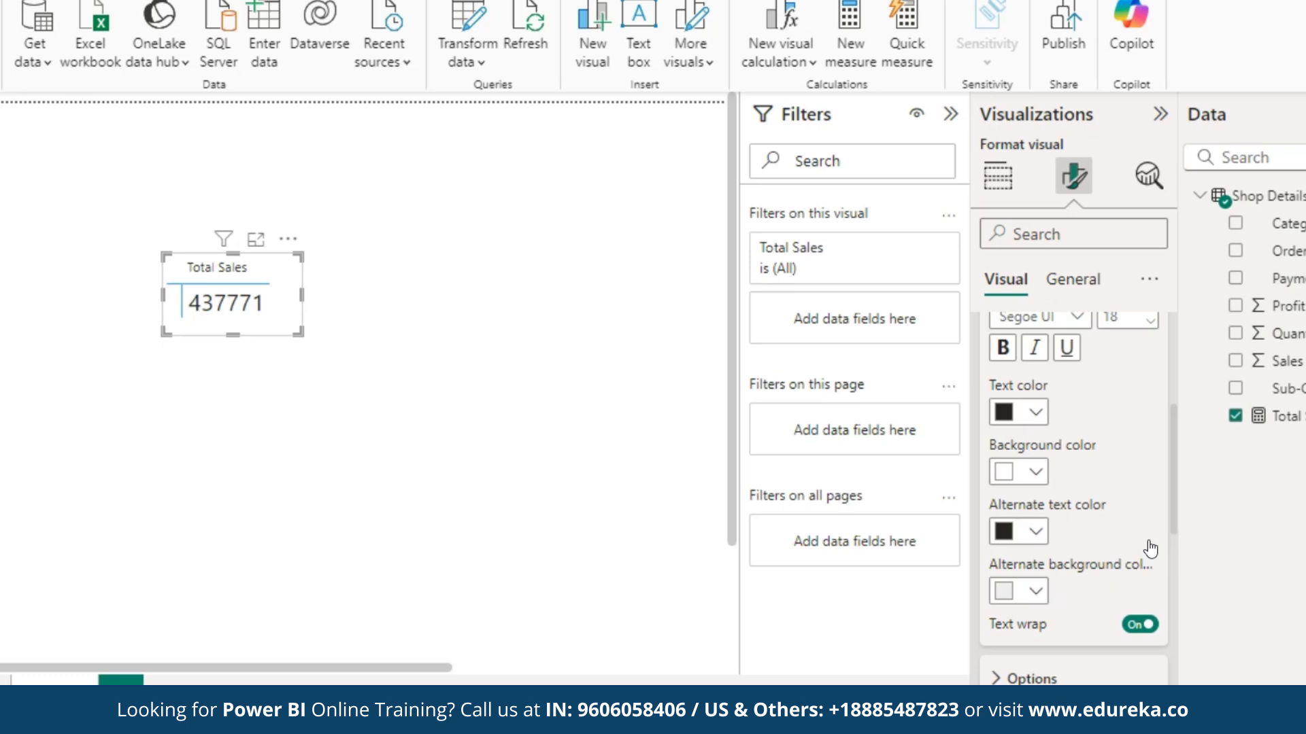
{"action": "scroll", "coordinate": [1149, 545], "scroll_direction": "down", "scroll_amount": 4}
{"action": "left_click", "coordinate": [1049, 490]}
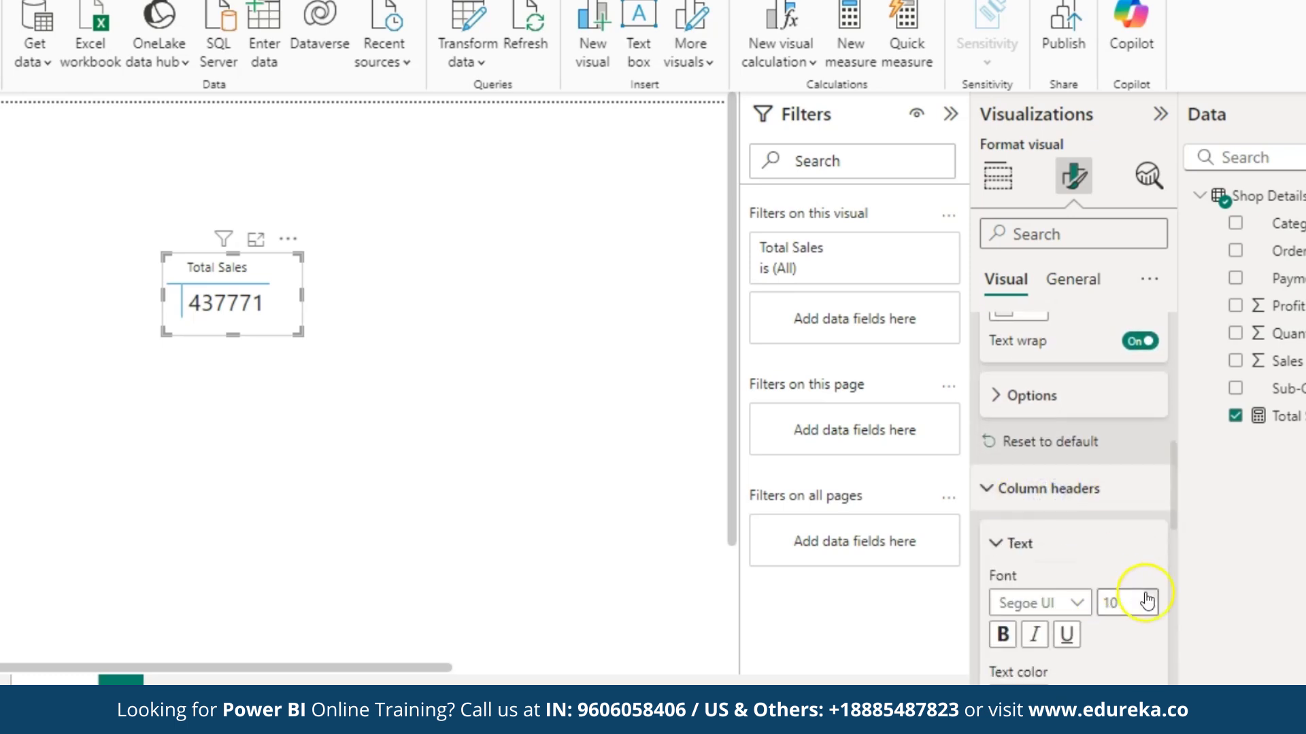
{"action": "left_click", "coordinate": [1150, 598]}
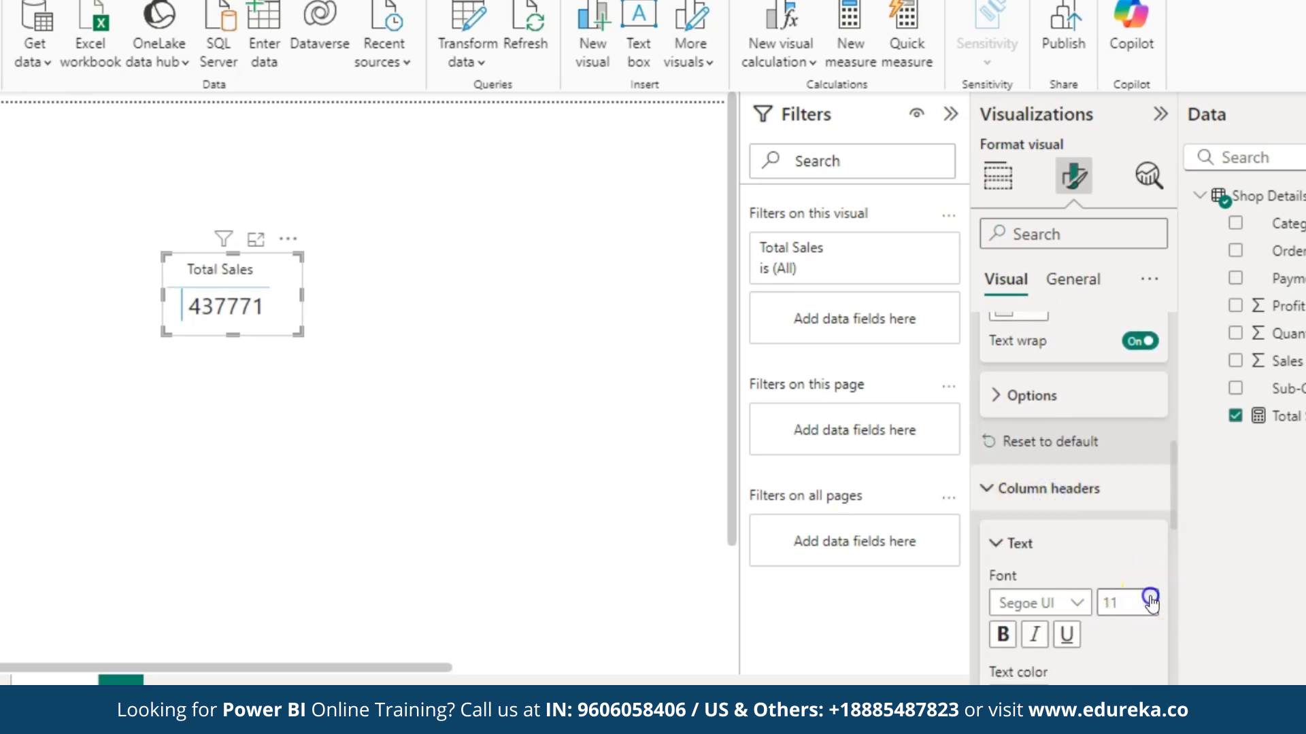
{"action": "left_click", "coordinate": [1150, 599]}
{"action": "left_click", "coordinate": [1149, 599]}
{"action": "left_click_drag", "start_coordinate": [299, 333], "coordinate": [121, 354]}
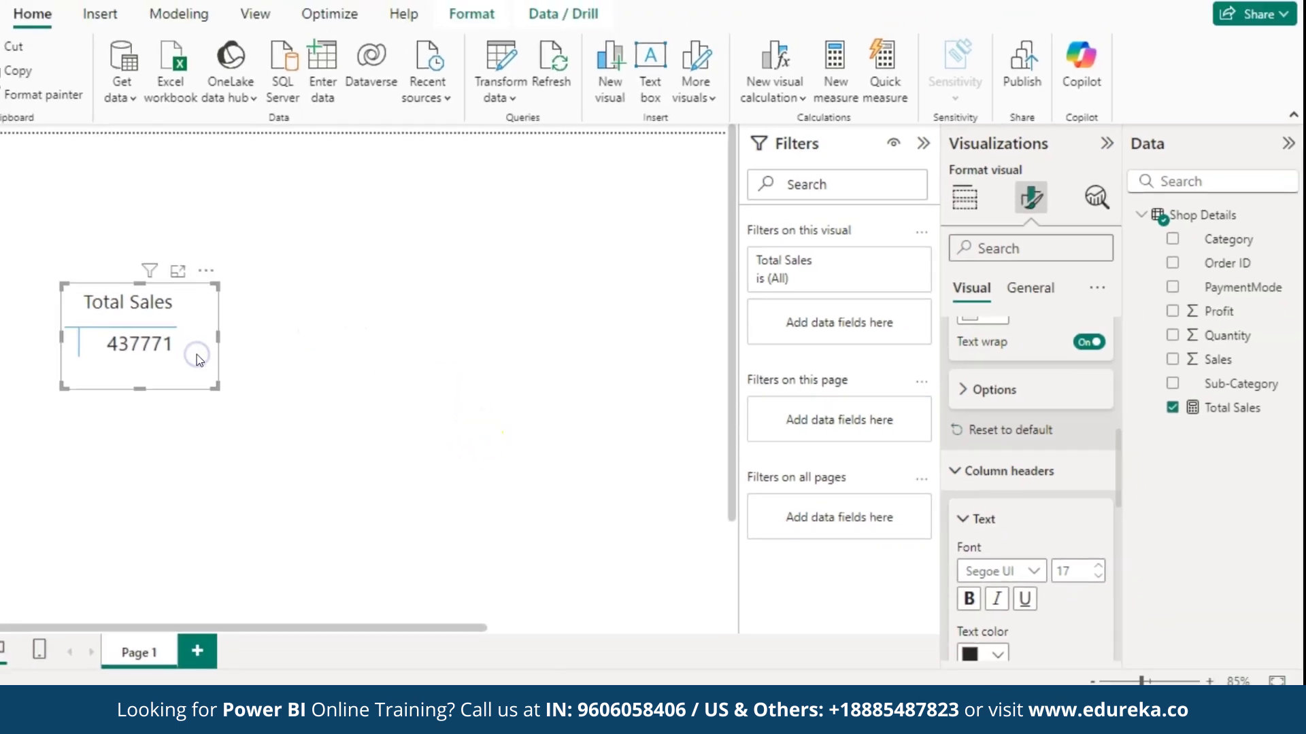
{"action": "left_click", "coordinate": [207, 450]}
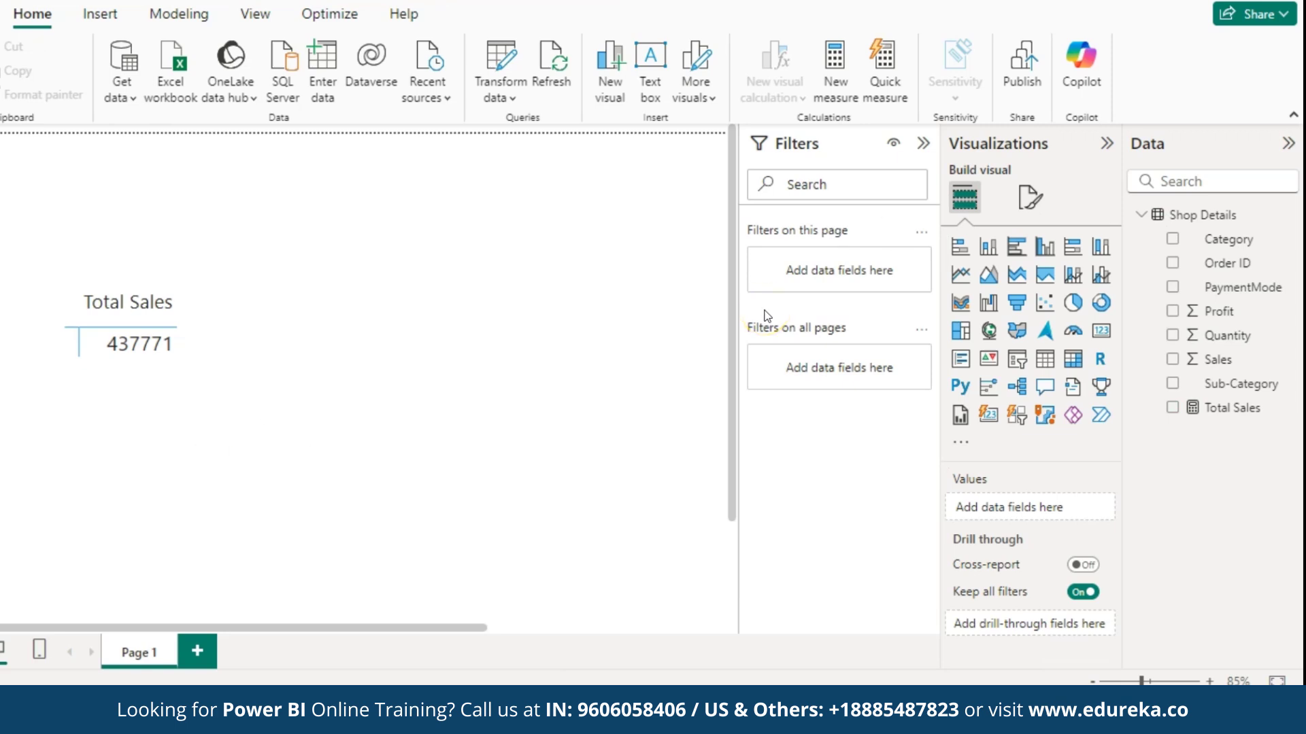
Add a clustered column chart of Total Sales by Category and enlarge it.
{"action": "left_click", "coordinate": [1046, 251]}
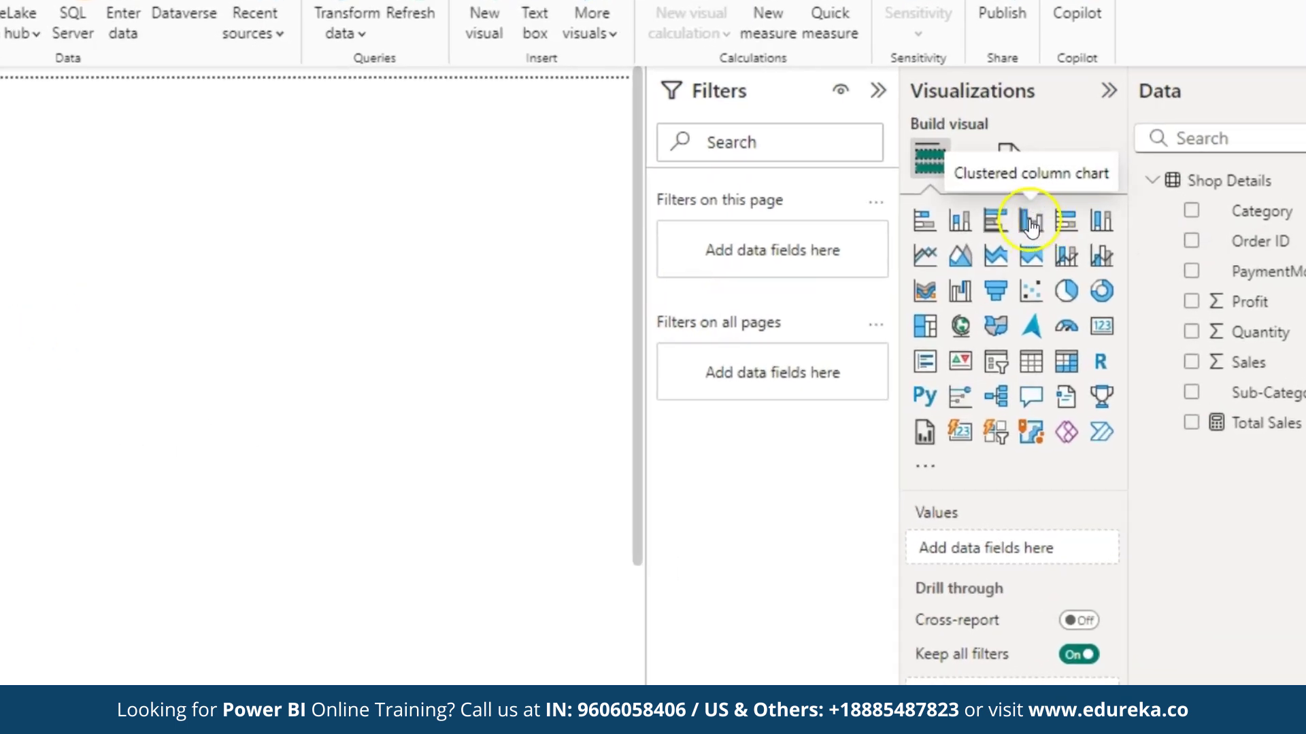
{"action": "left_click_drag", "start_coordinate": [55, 146], "coordinate": [560, 353]}
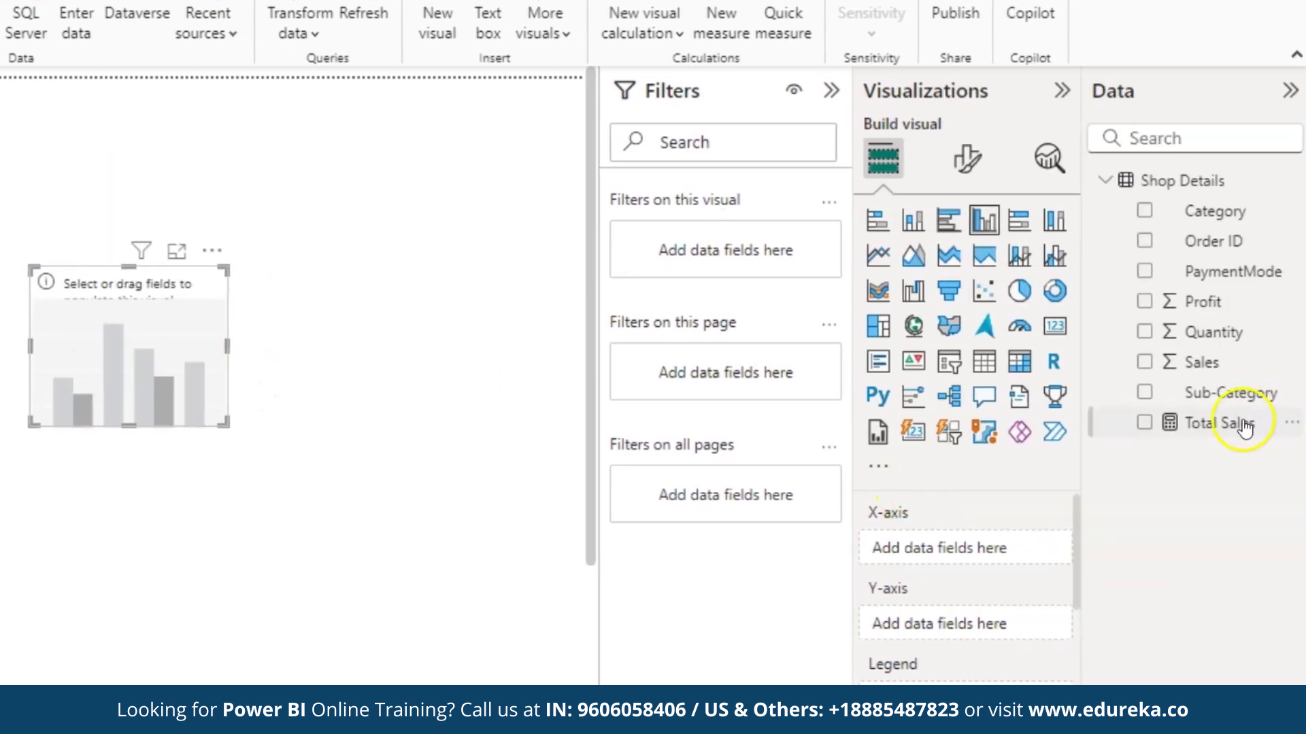
{"action": "left_click_drag", "start_coordinate": [1244, 427], "coordinate": [163, 361]}
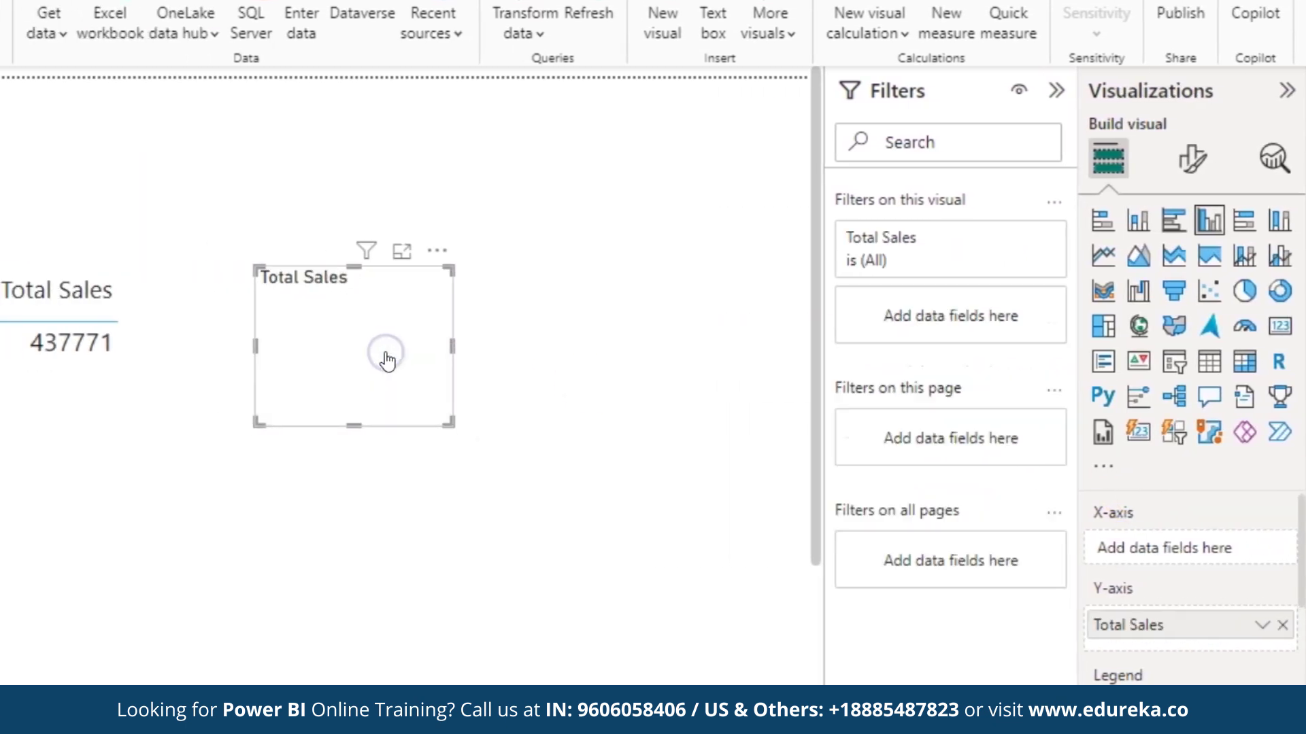
{"action": "left_click_drag", "start_coordinate": [1302, 197], "coordinate": [405, 353]}
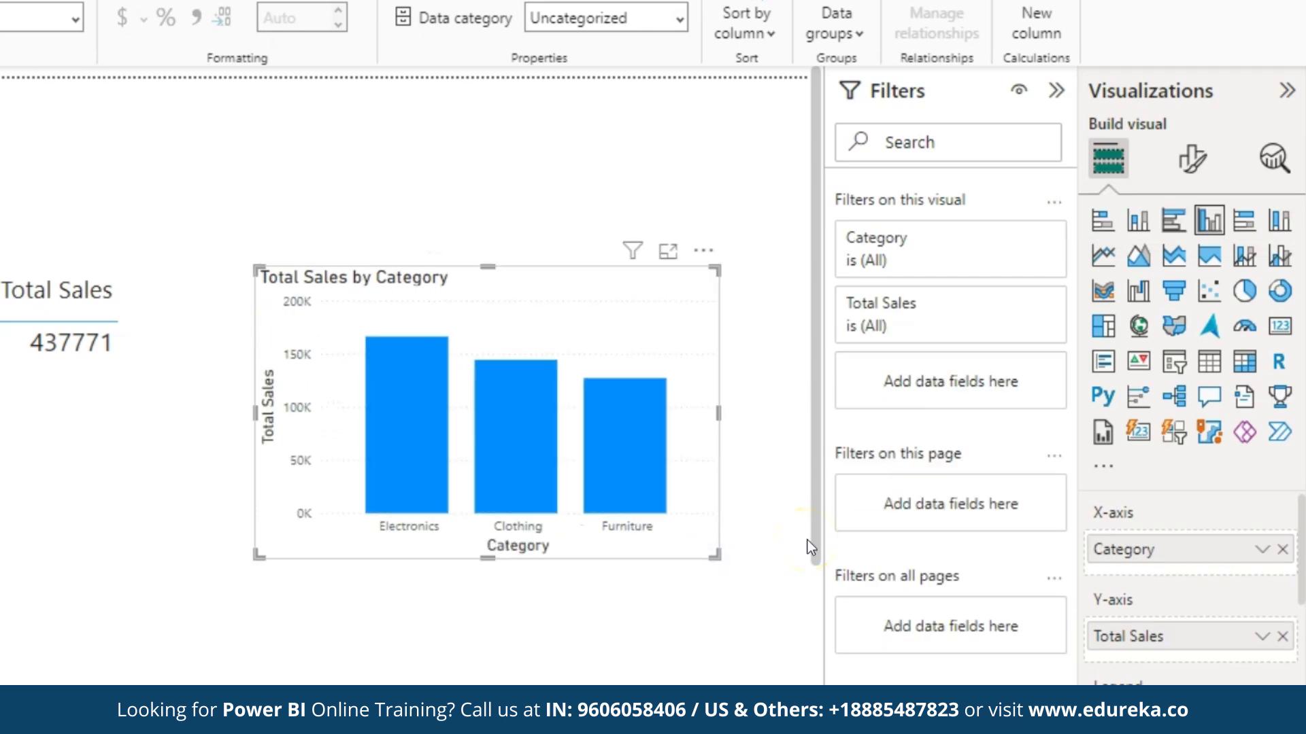
{"action": "left_click", "coordinate": [709, 572]}
{"action": "left_click", "coordinate": [691, 541]}
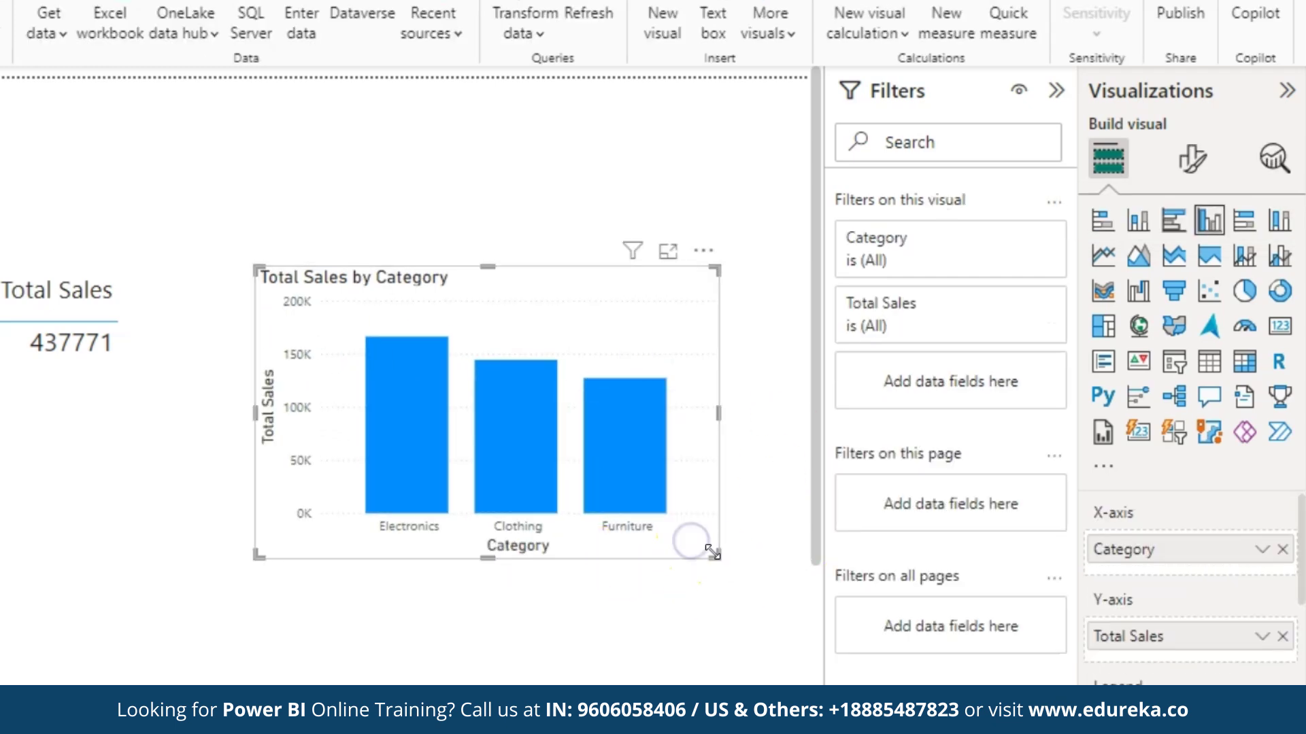
{"action": "left_click_drag", "start_coordinate": [713, 553], "coordinate": [755, 590]}
{"action": "left_click_drag", "start_coordinate": [257, 590], "coordinate": [198, 590]}
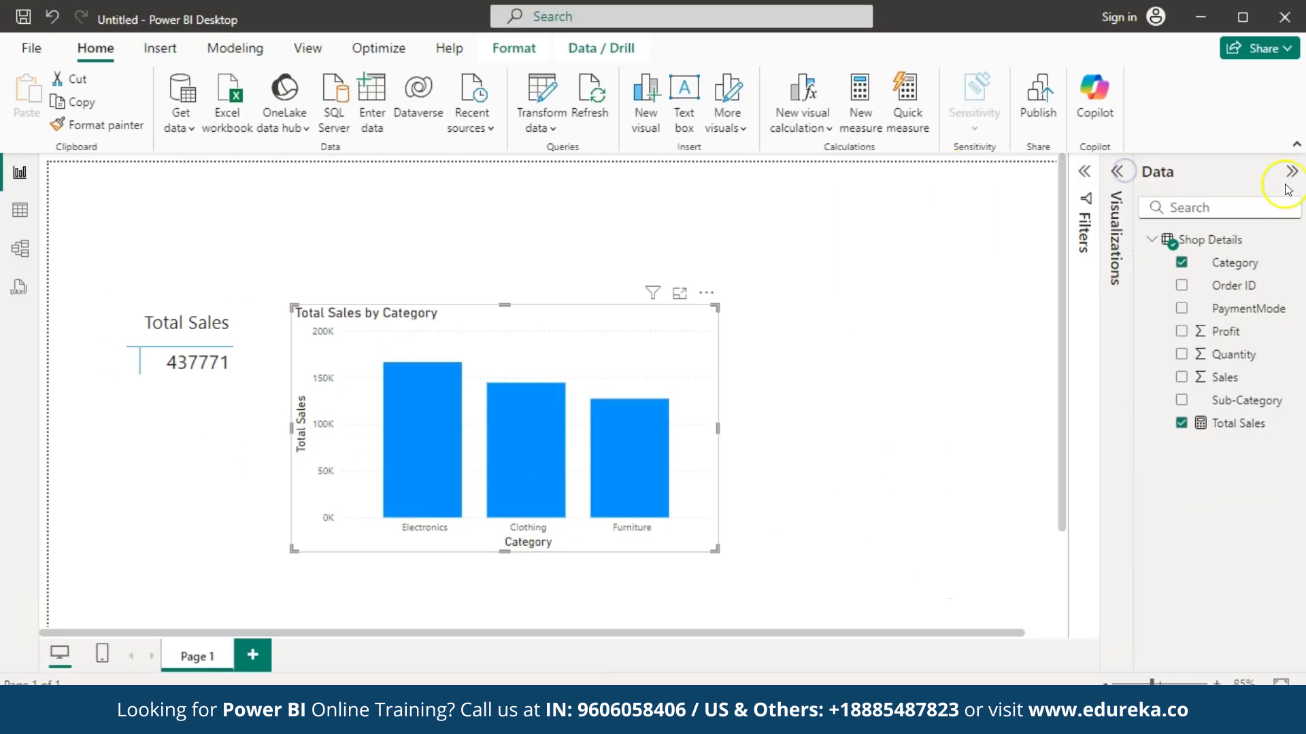
Align the chart and Total Sales matrix side by side, then delete the visuals.
{"action": "left_click", "coordinate": [661, 288]}
{"action": "left_click_drag", "start_coordinate": [447, 378], "coordinate": [582, 378]}
{"action": "left_click_drag", "start_coordinate": [176, 346], "coordinate": [267, 352]}
{"action": "left_click", "coordinate": [453, 584]}
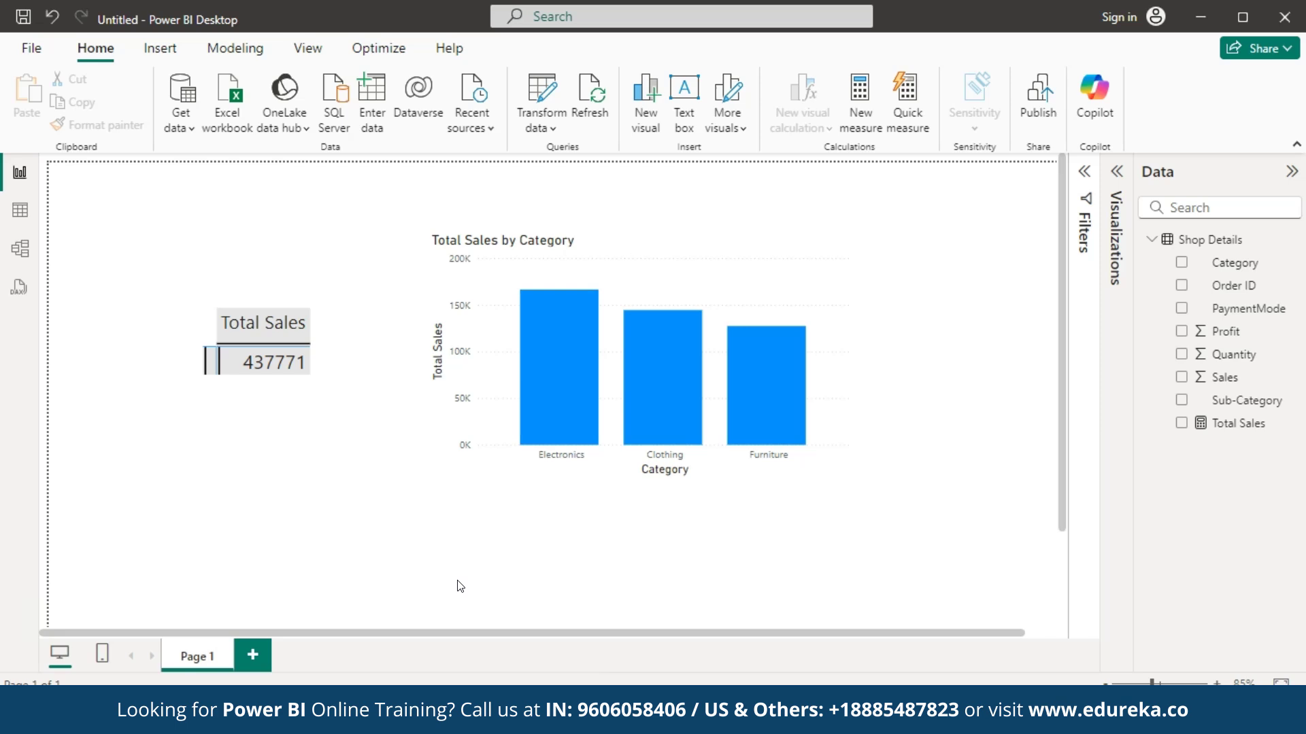
{"action": "left_click", "coordinate": [748, 293]}
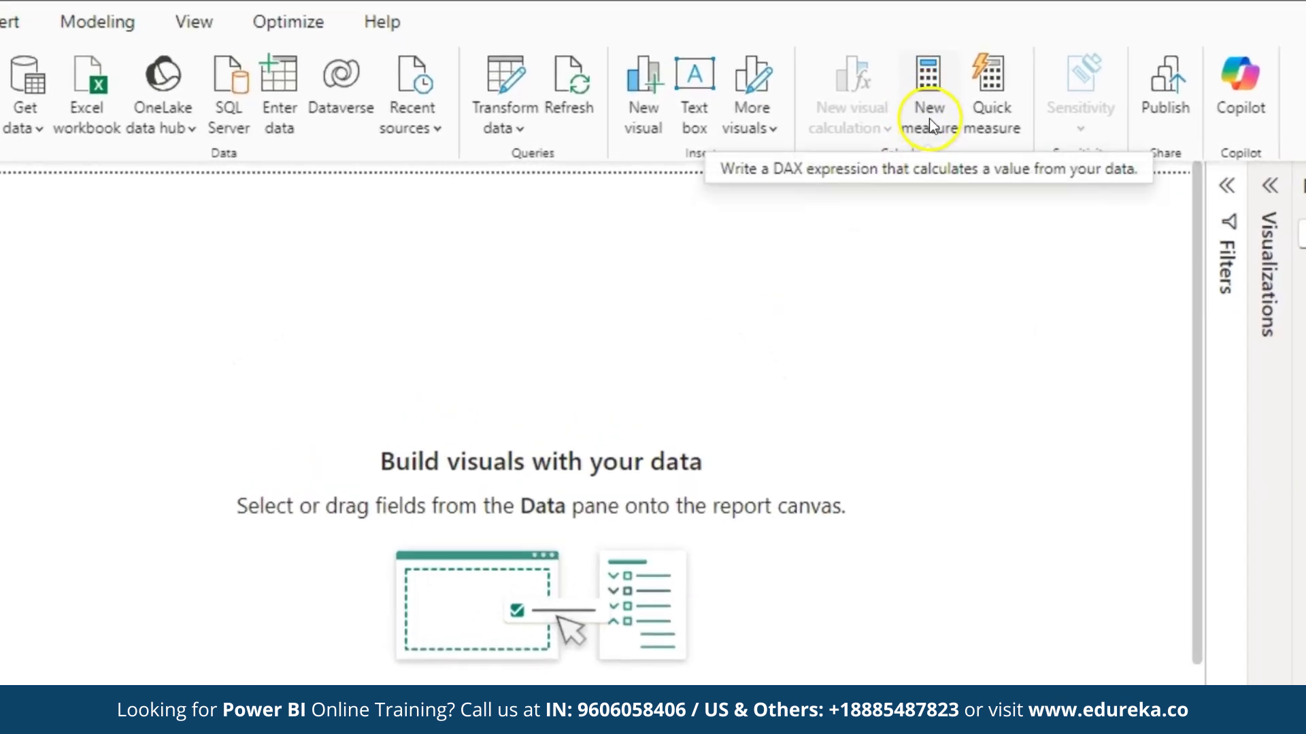
Create Total Price = SUMX('Shop Details', Quantity * Profit) as a new measure and commit it.
{"action": "left_click", "coordinate": [929, 118]}
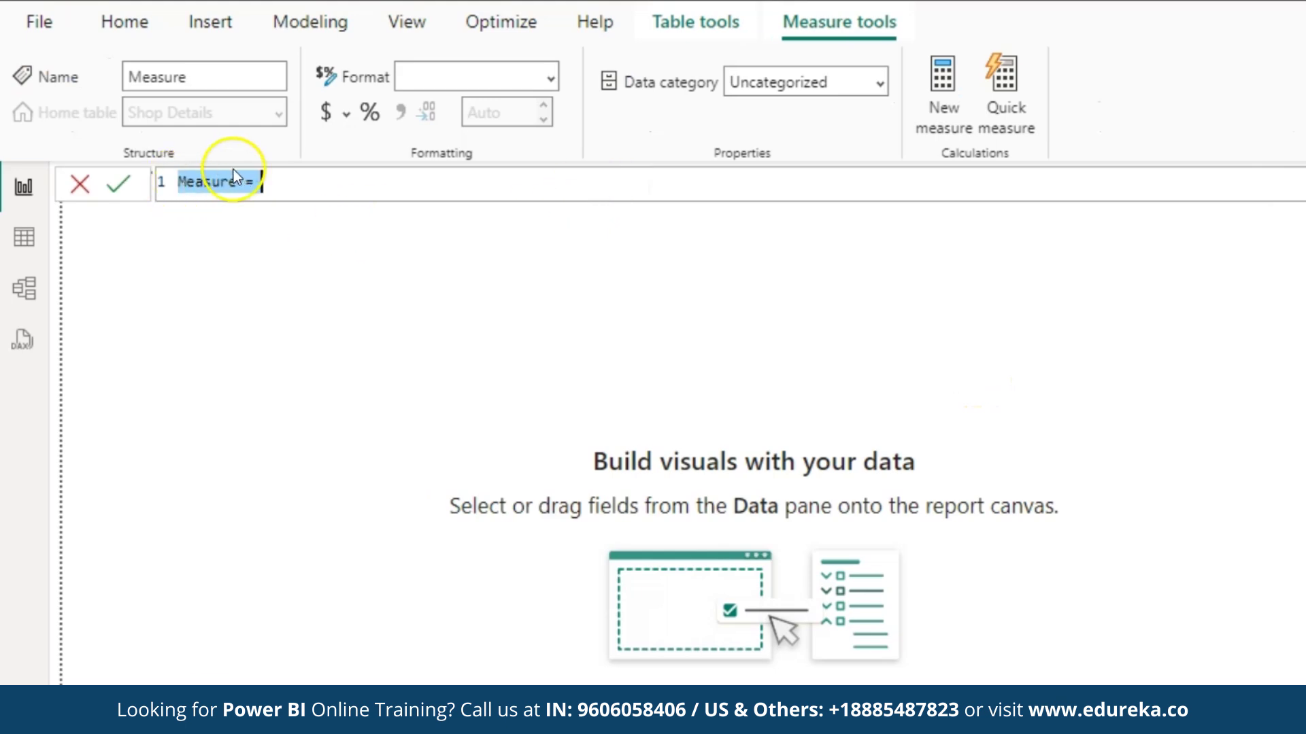
{"action": "type", "text": "Total Pric"}
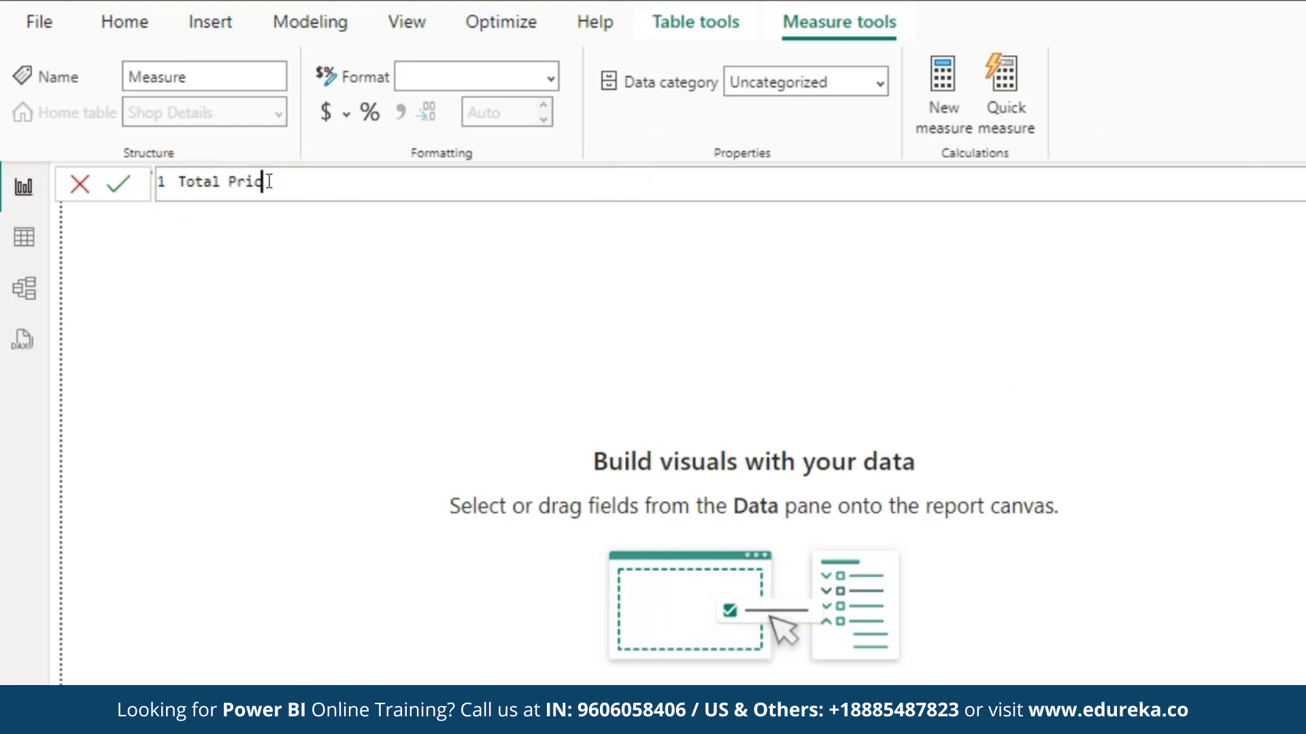
{"action": "type", "text": "e "}
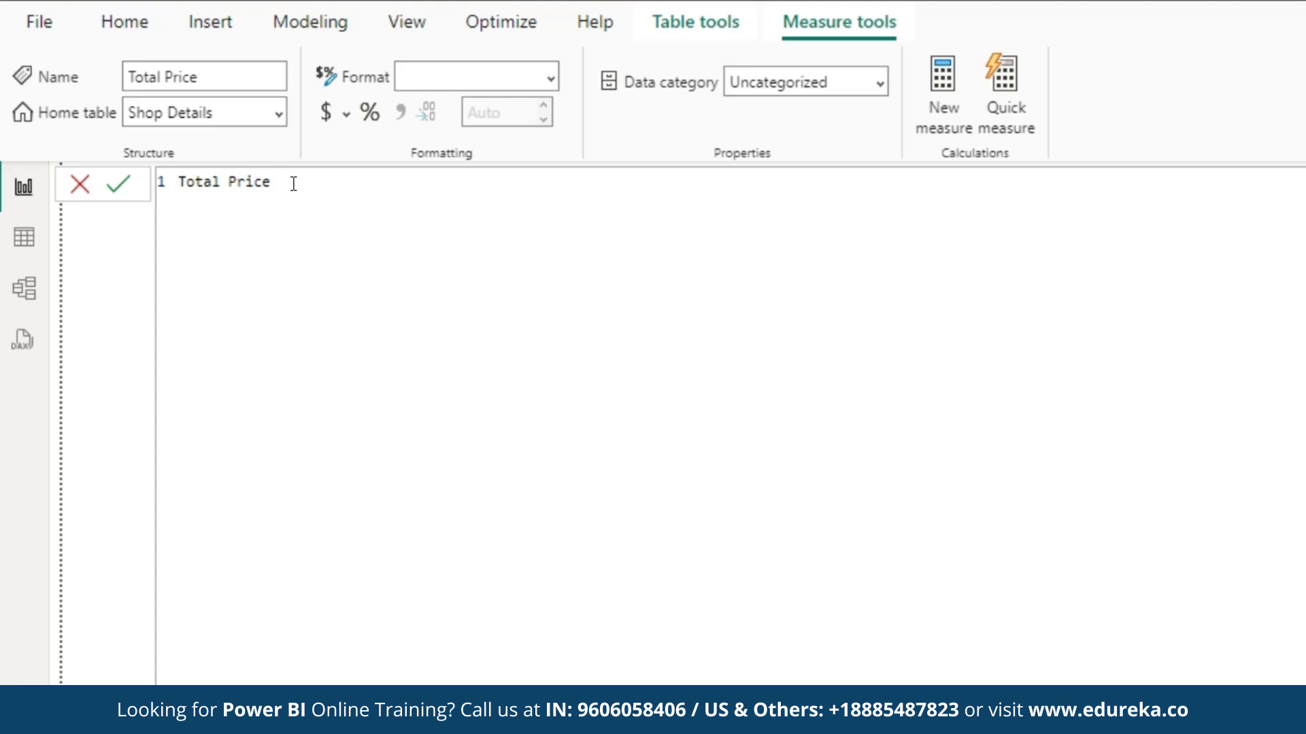
{"action": "type", "text": "= sum"}
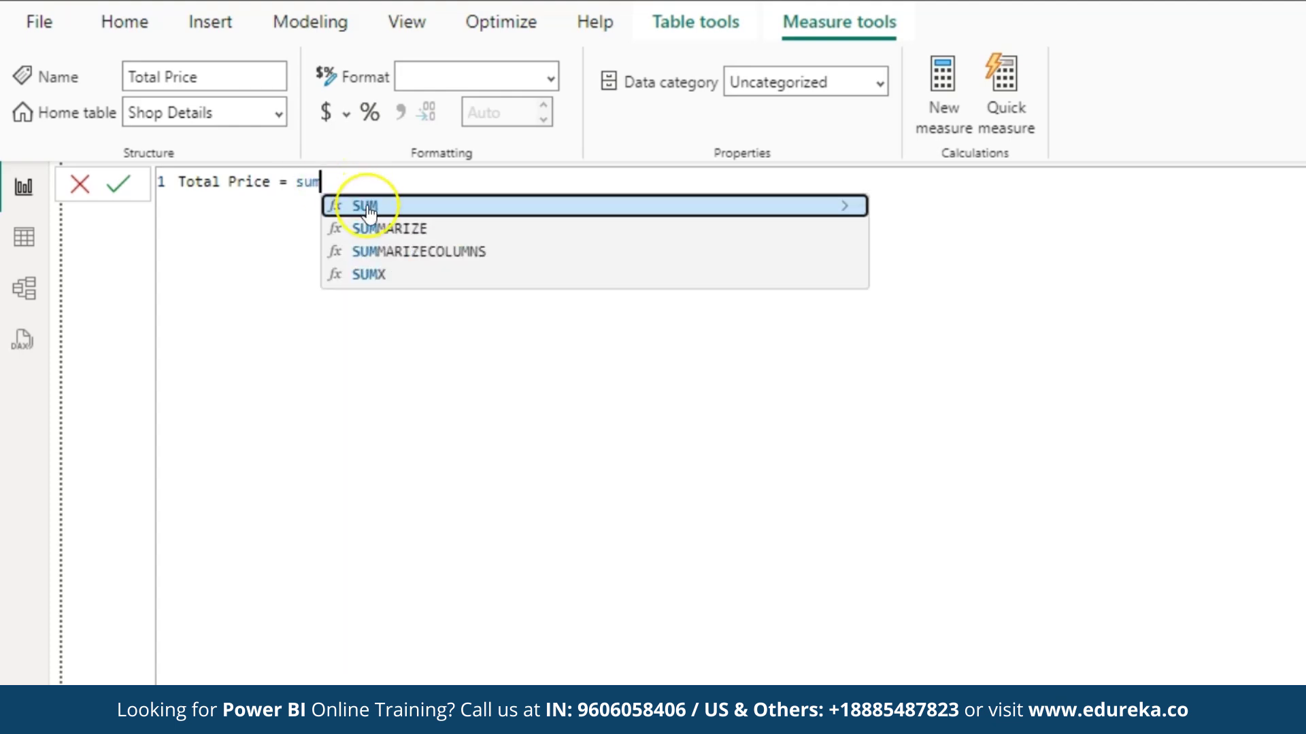
{"action": "type", "text": "x"}
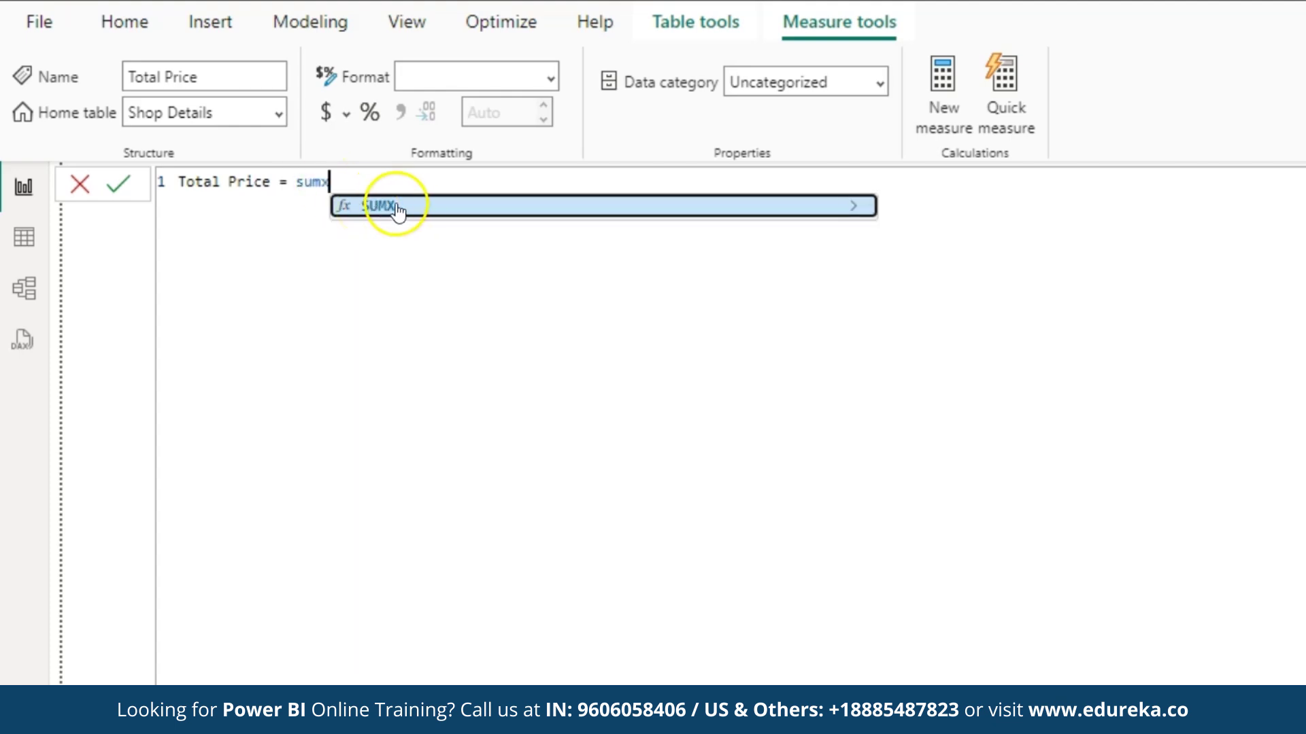
{"action": "left_click", "coordinate": [398, 211]}
{"action": "type", "text": "shop"}
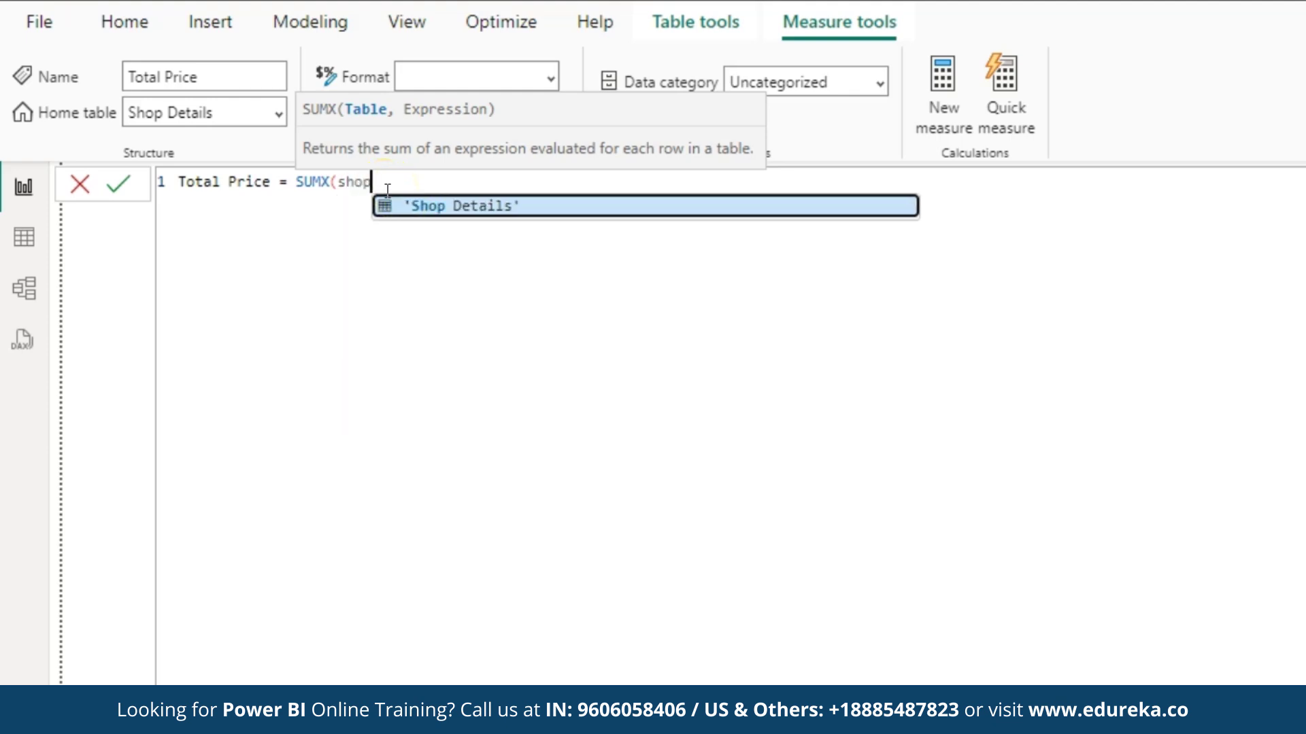
{"action": "left_click", "coordinate": [469, 207]}
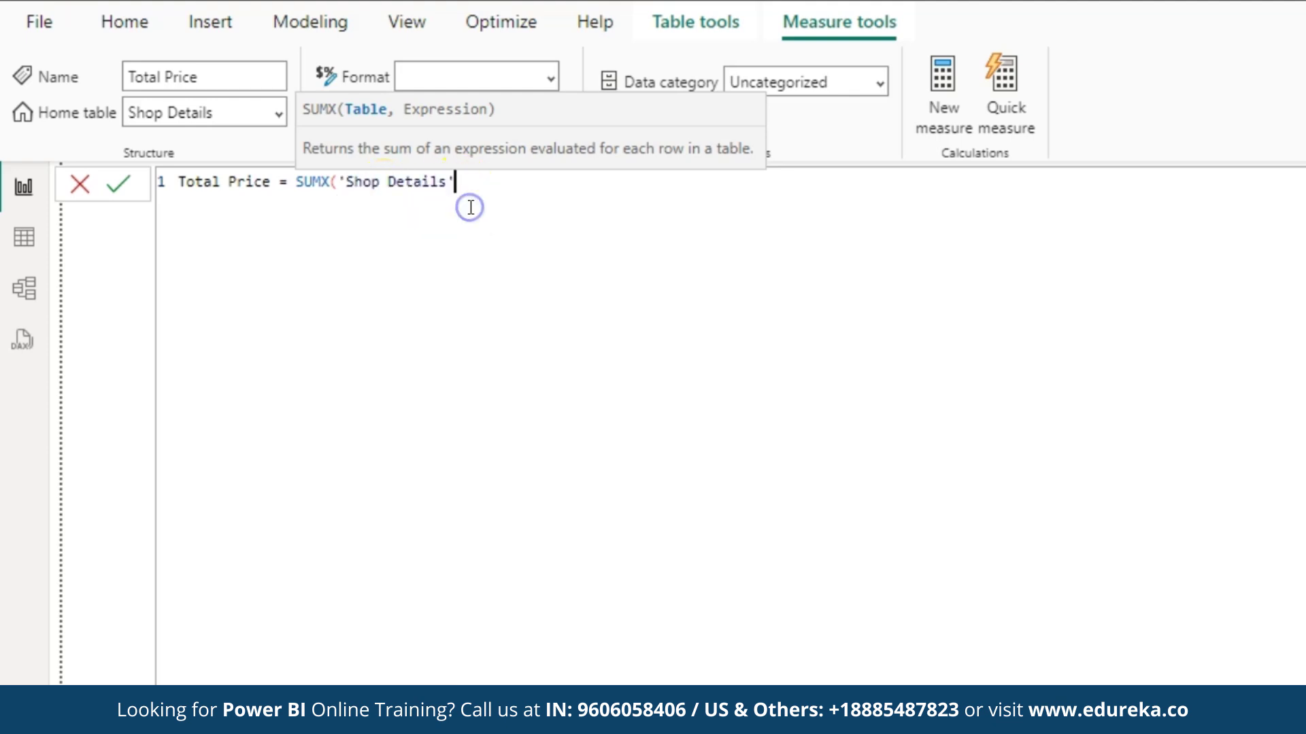
{"action": "type", "text": ", sh"}
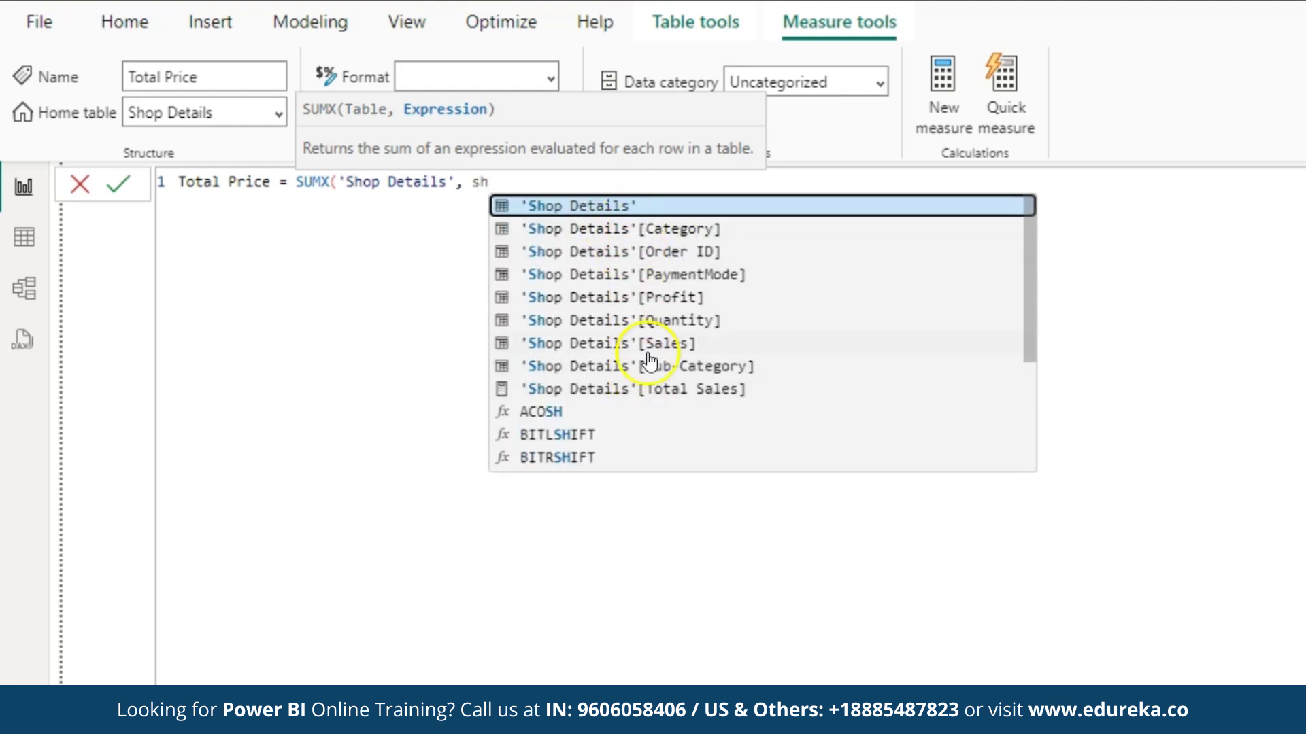
{"action": "left_click", "coordinate": [661, 321]}
{"action": "type", "text": "* sh"}
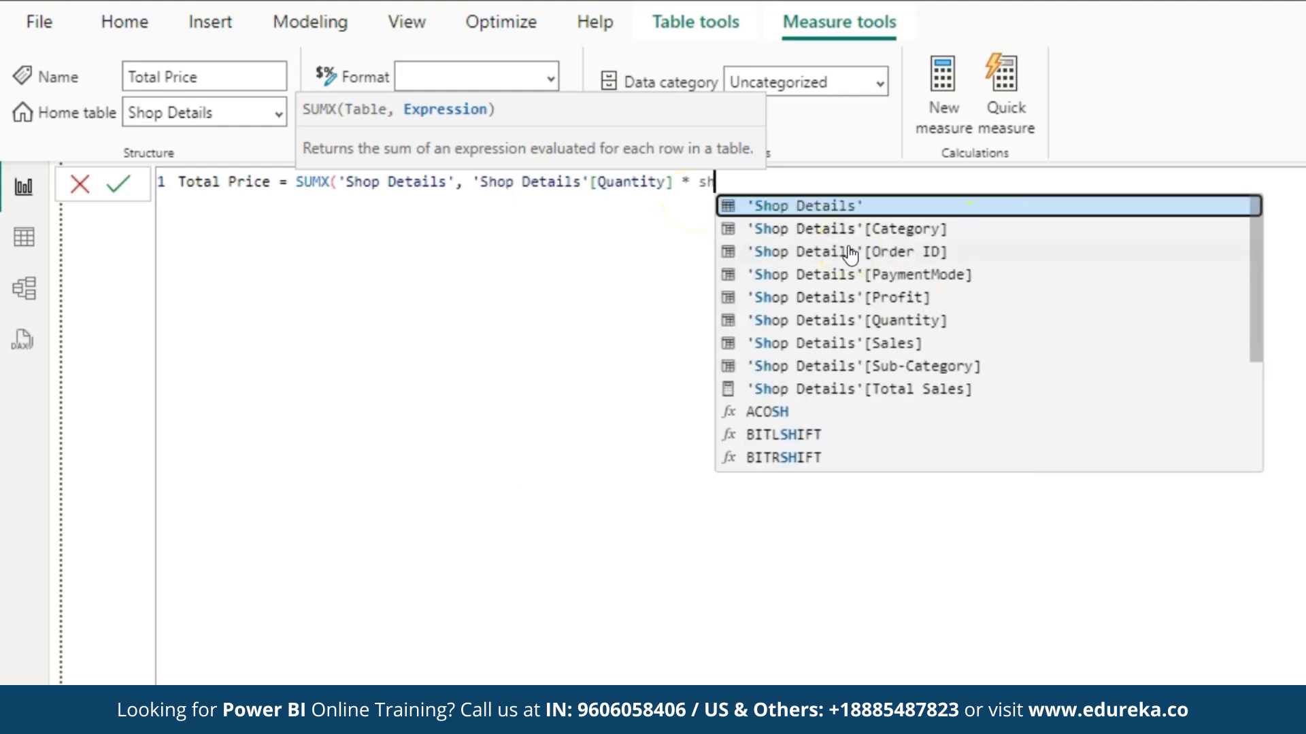
{"action": "left_click", "coordinate": [898, 297]}
{"action": "type", "text": ")"}
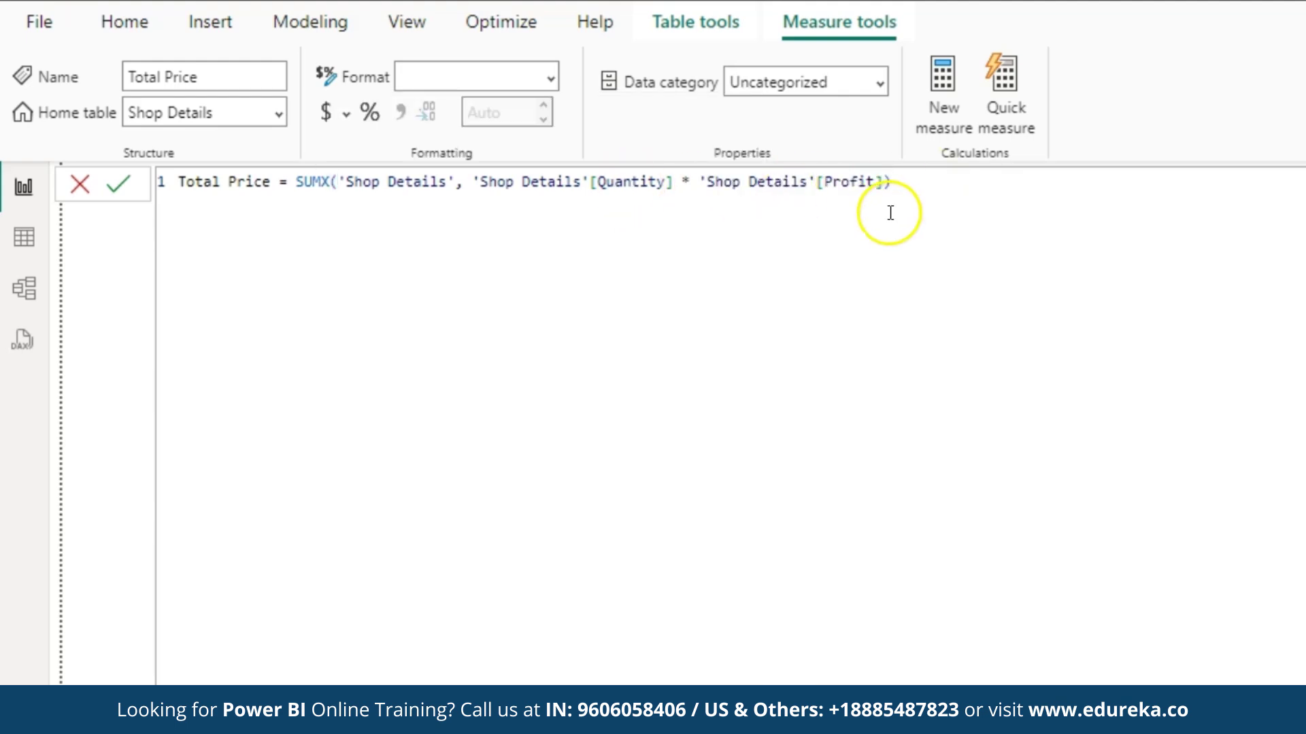
{"action": "left_click", "coordinate": [119, 182]}
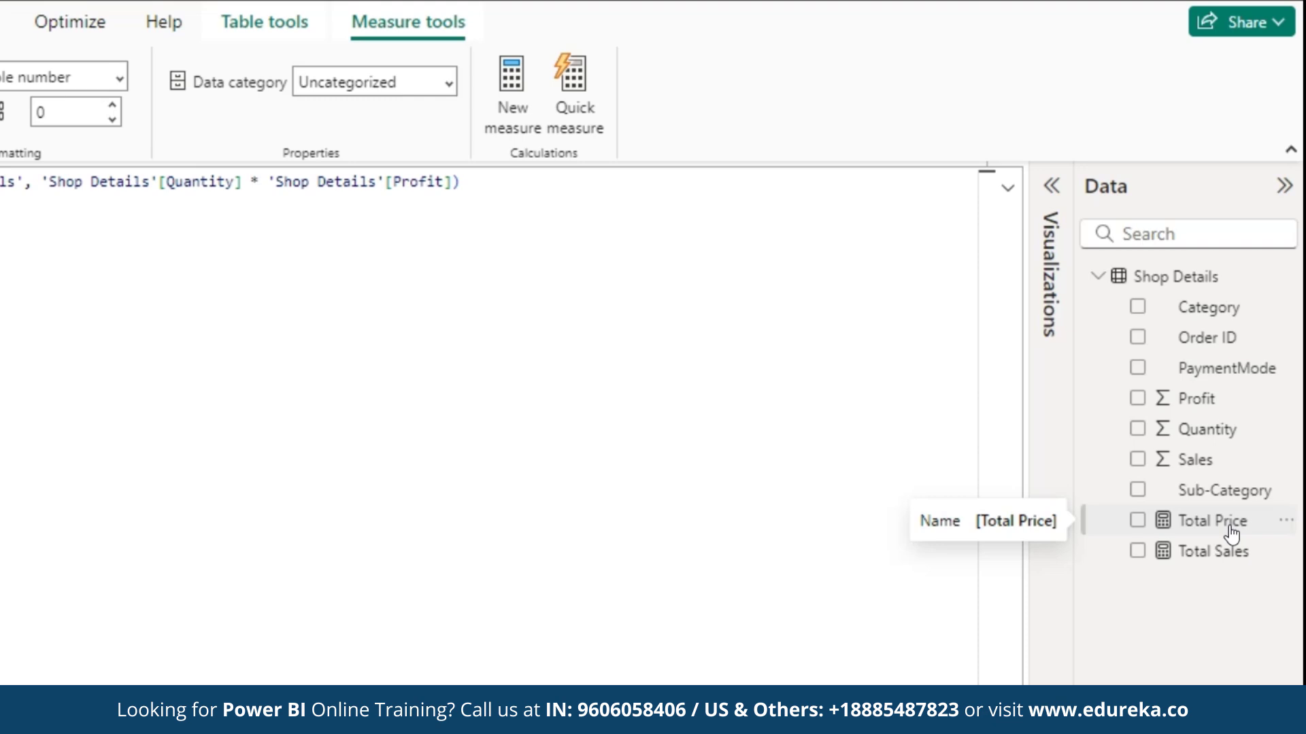
Add a matrix with Total Price (173198), moved up and shrunk to fit its value.
{"action": "left_click", "coordinate": [1051, 185]}
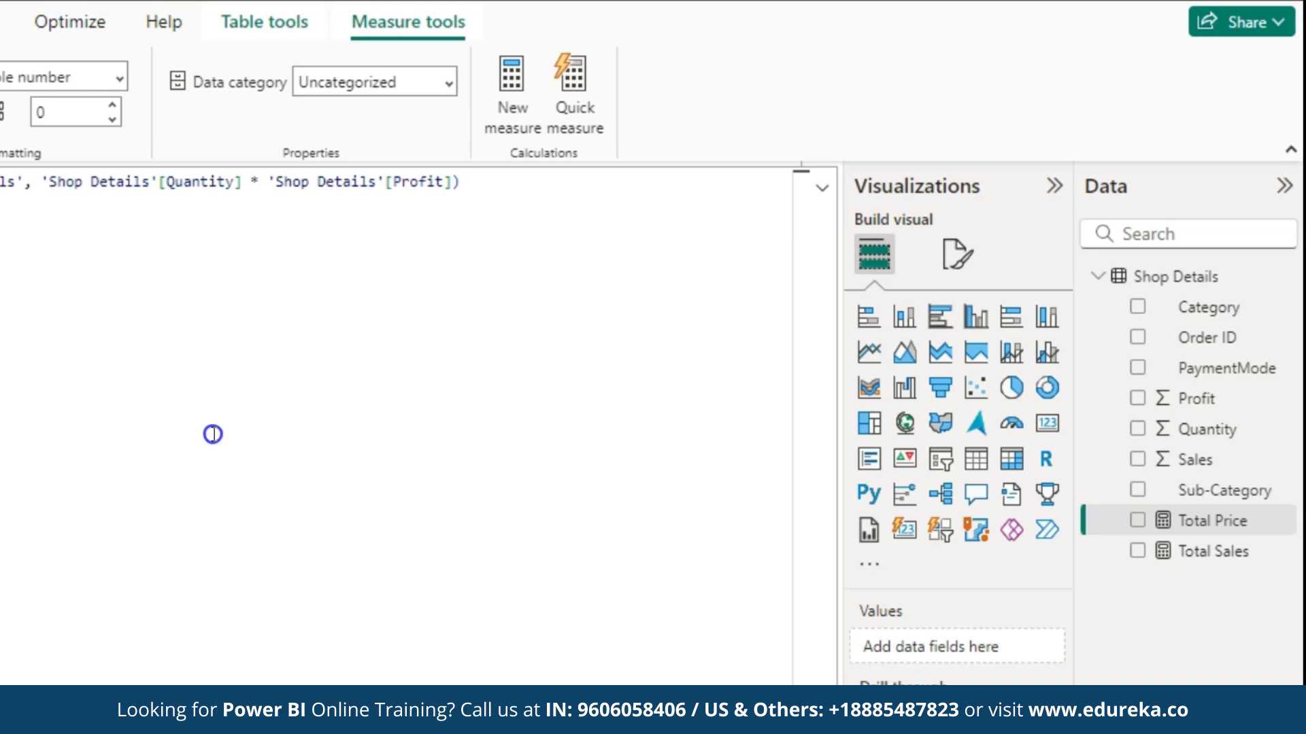
{"action": "left_click", "coordinate": [1011, 459]}
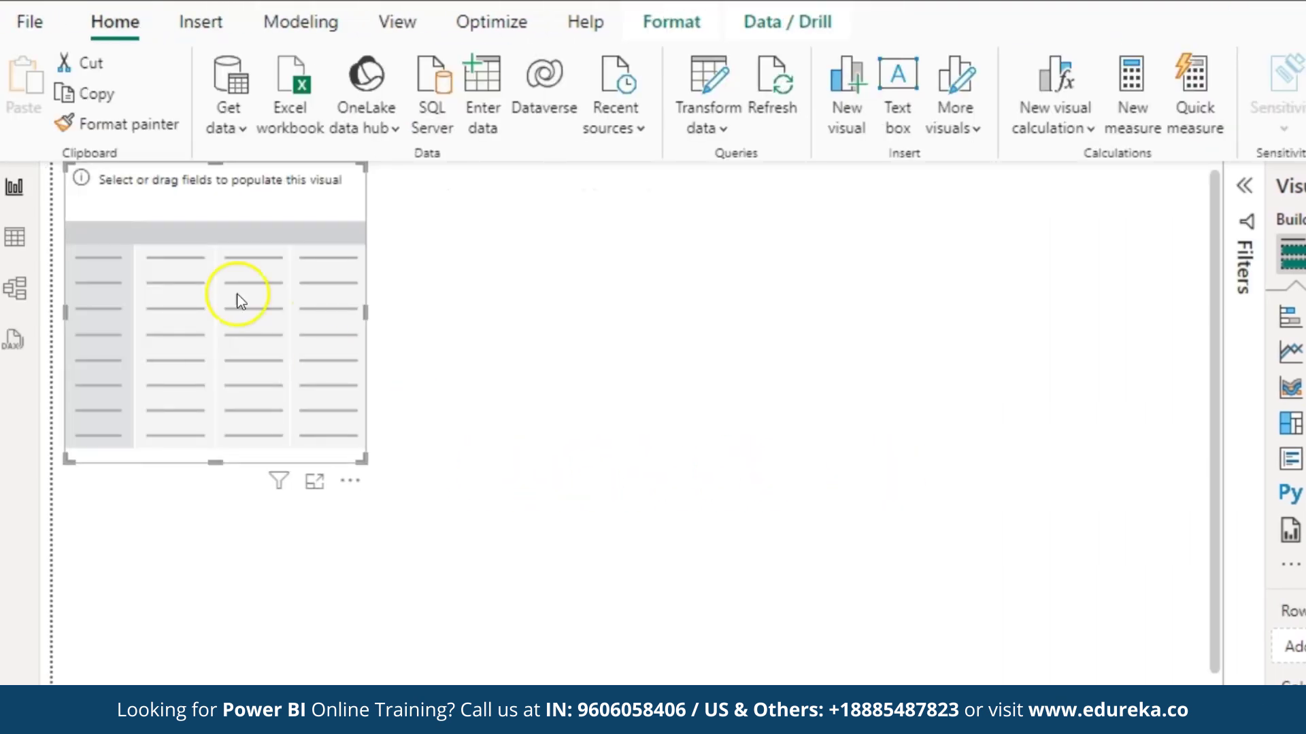
{"action": "left_click_drag", "start_coordinate": [386, 433], "coordinate": [392, 374]}
{"action": "left_click", "coordinate": [414, 393]}
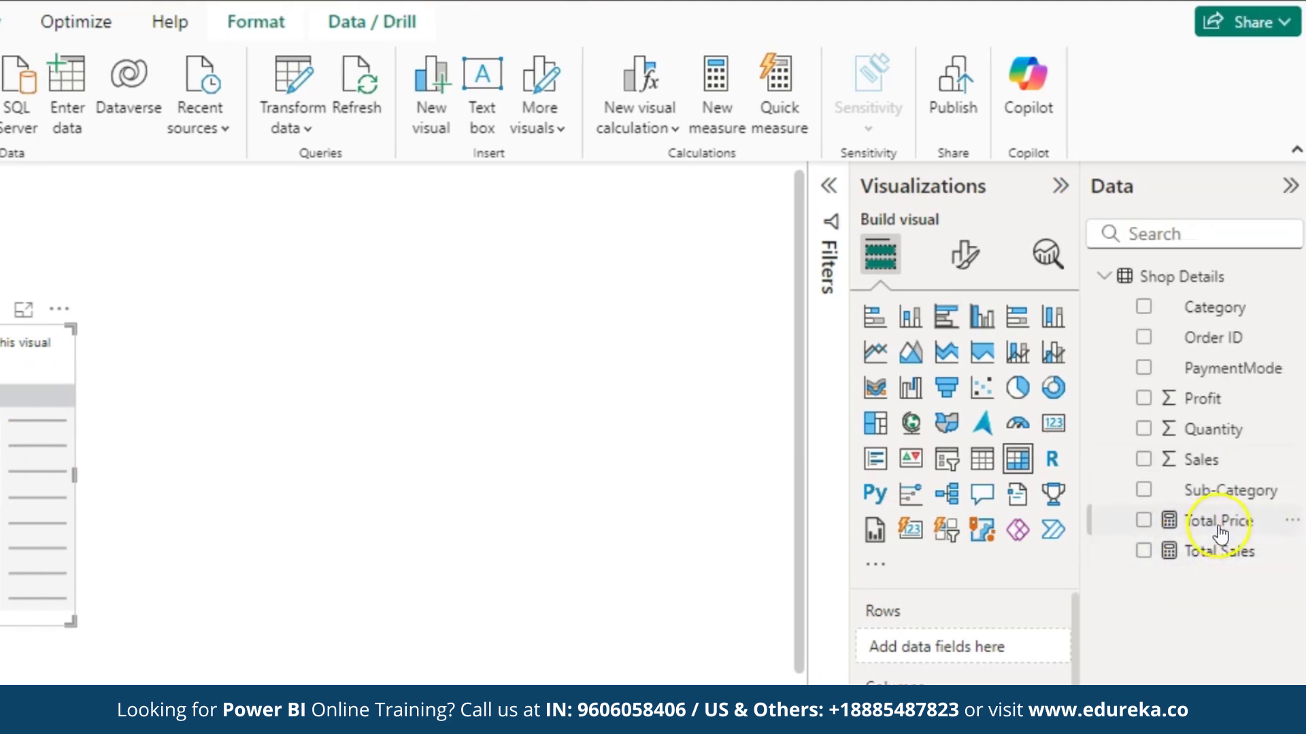
{"action": "left_click_drag", "start_coordinate": [1217, 524], "coordinate": [0, 491]}
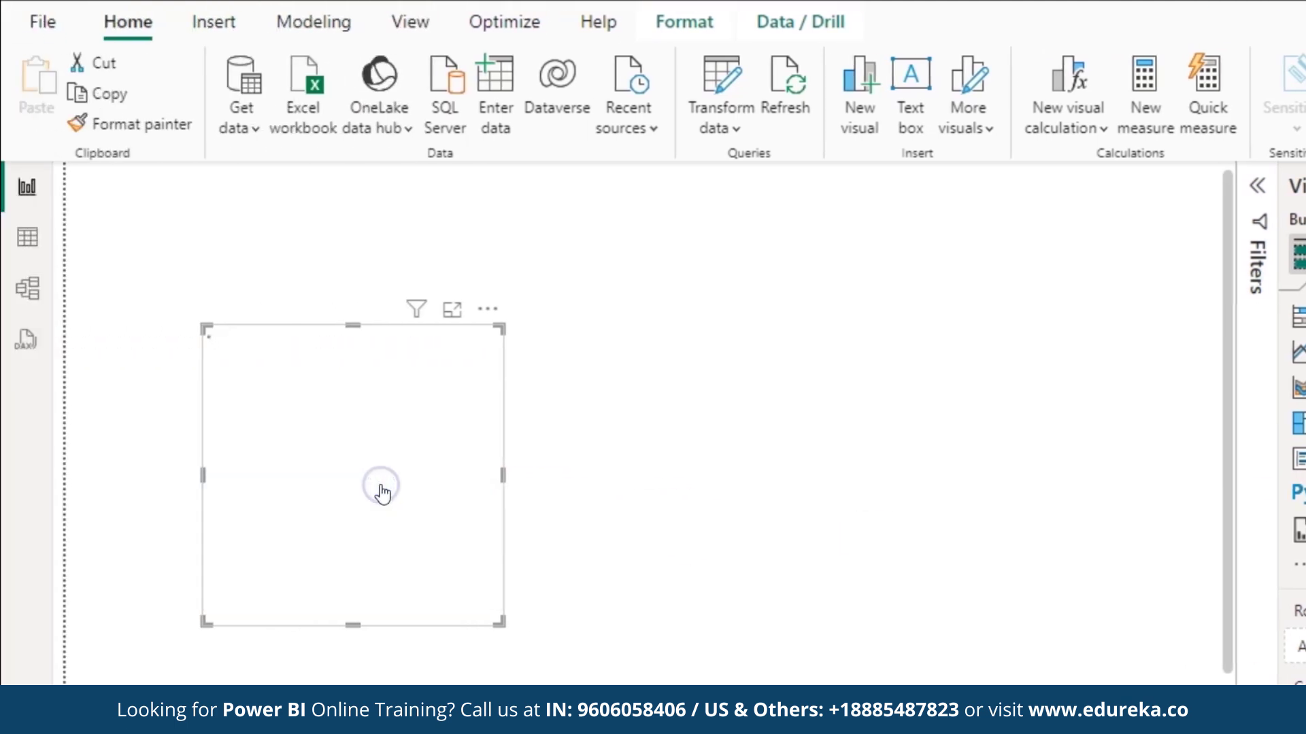
{"action": "left_click_drag", "start_coordinate": [501, 623], "coordinate": [574, 416]}
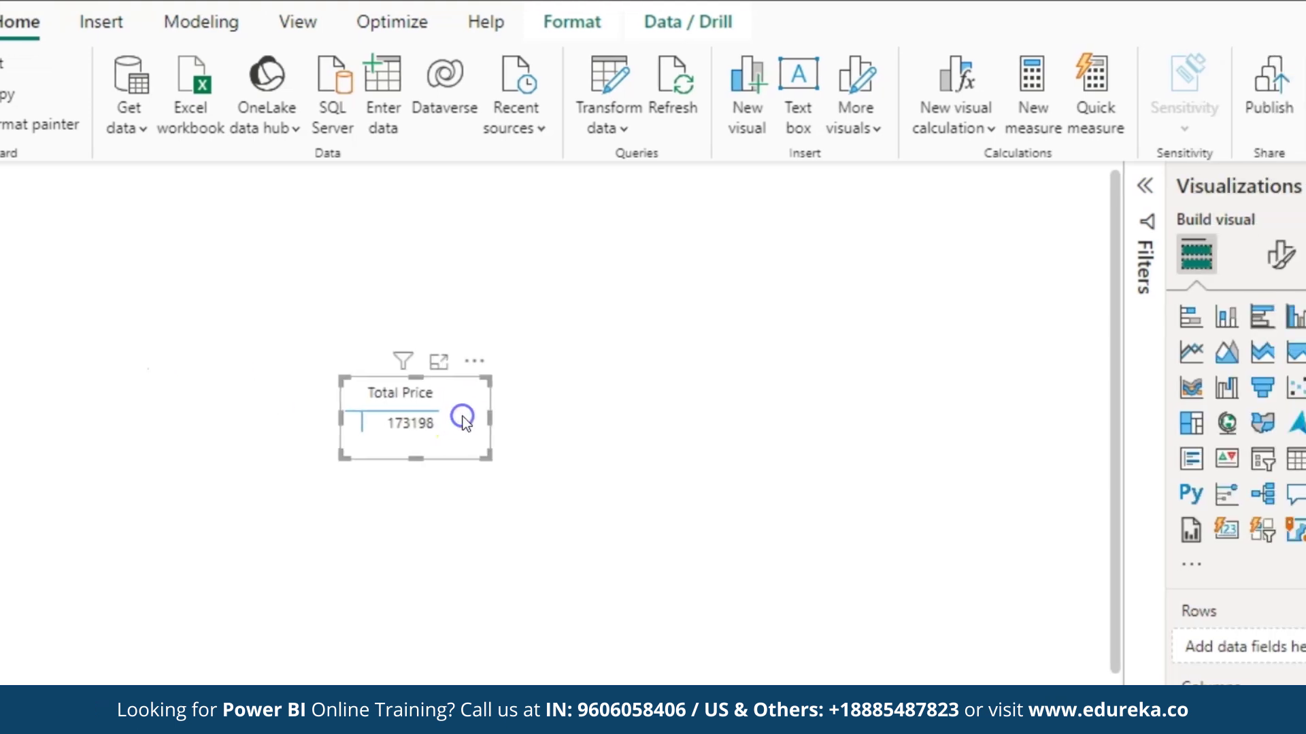
{"action": "left_click", "coordinate": [417, 429]}
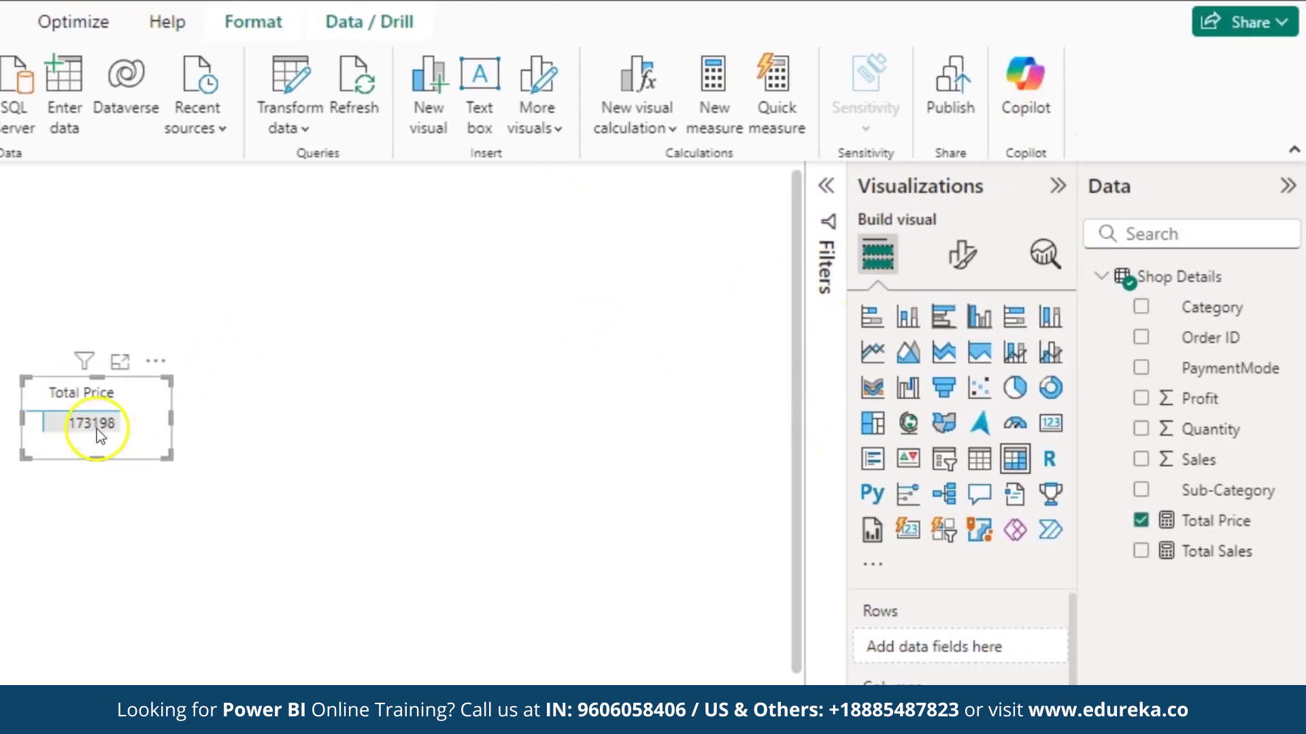
Raise the Total Price matrix values font size to 17.
{"action": "left_click", "coordinate": [966, 255]}
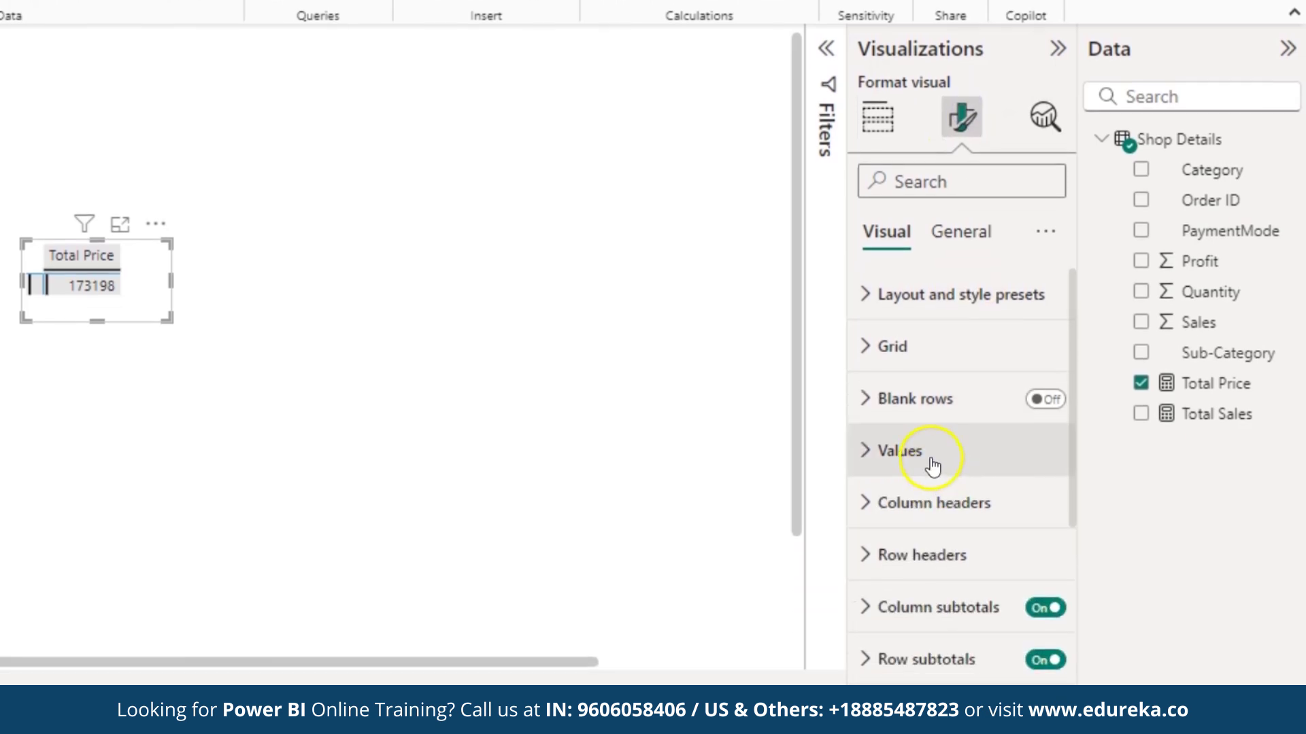
{"action": "left_click", "coordinate": [932, 601]}
{"action": "left_click", "coordinate": [1048, 570]}
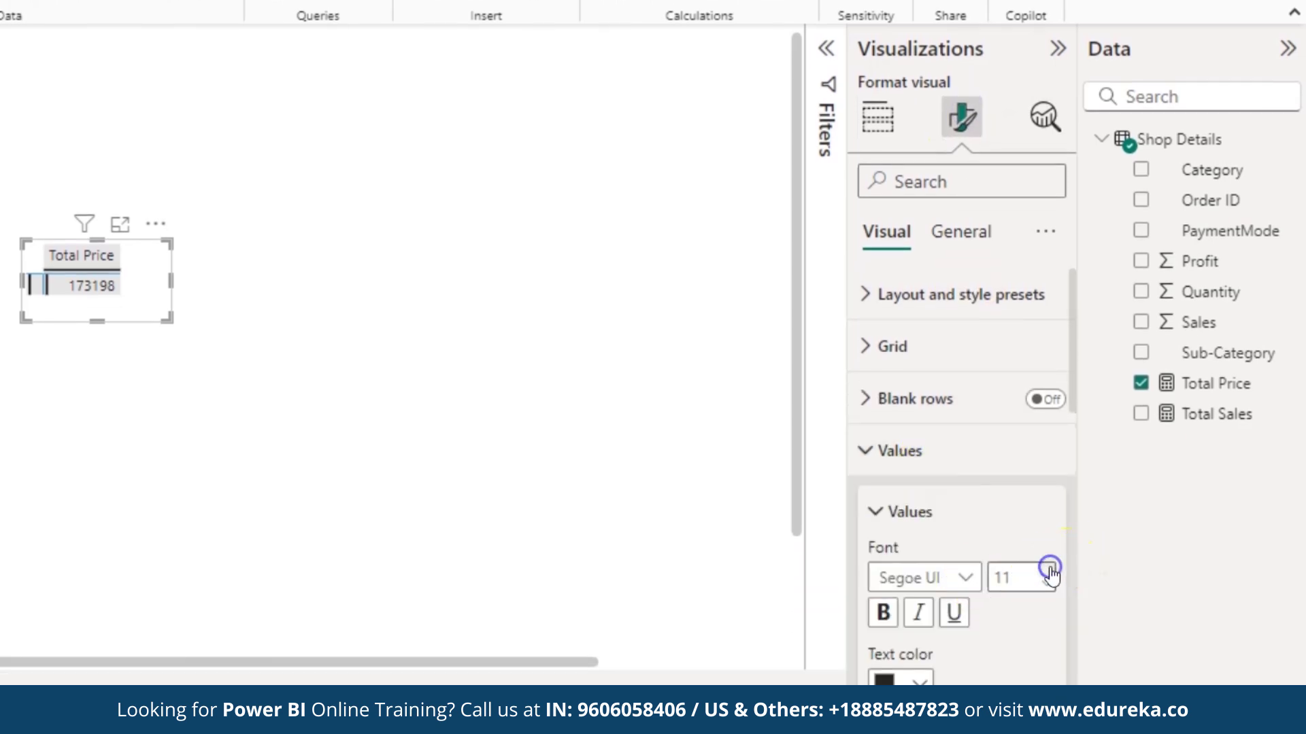
{"action": "left_click", "coordinate": [1047, 570]}
{"action": "left_click", "coordinate": [1048, 569]}
{"action": "left_click", "coordinate": [1047, 570]}
{"action": "left_click", "coordinate": [1049, 569]}
{"action": "left_click", "coordinate": [1049, 568]}
{"action": "left_click", "coordinate": [1049, 569]}
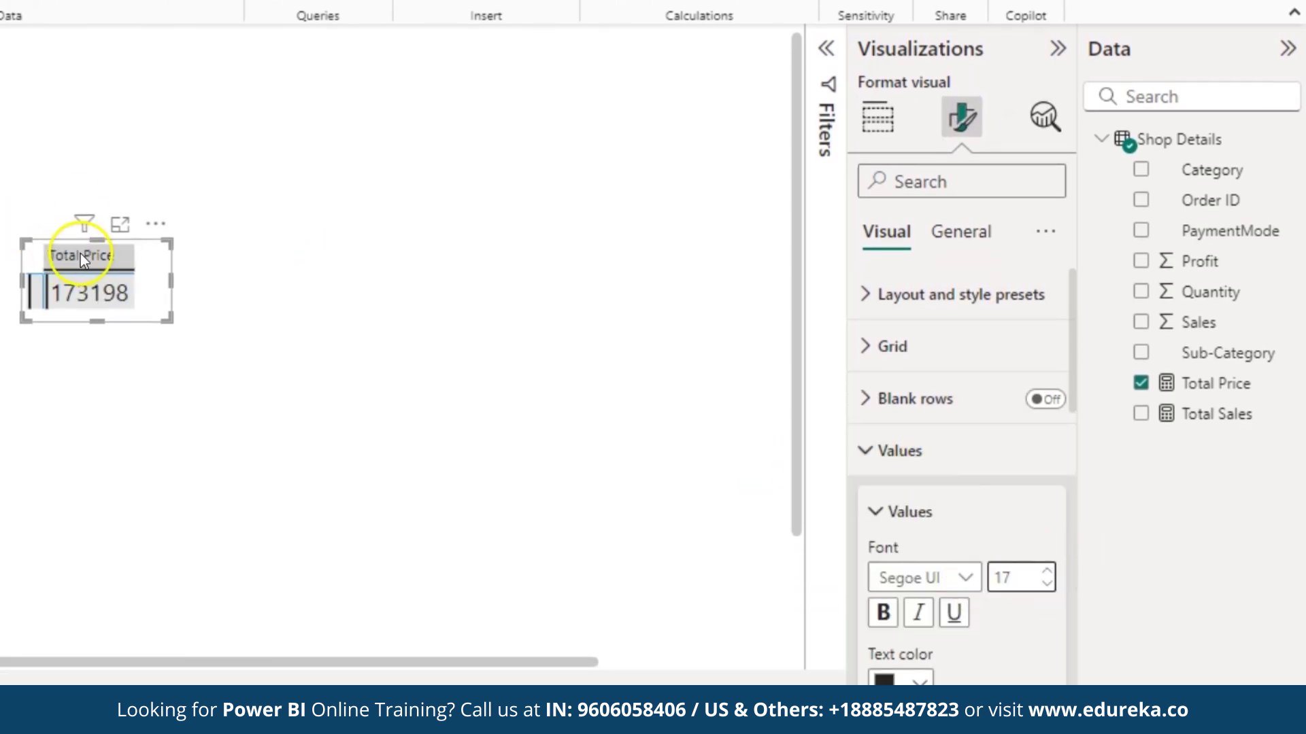
Set the column header font size to 17 and resize the matrix to fit.
{"action": "scroll", "coordinate": [960, 471], "scroll_direction": "down", "scroll_amount": 5}
{"action": "left_click", "coordinate": [961, 452]}
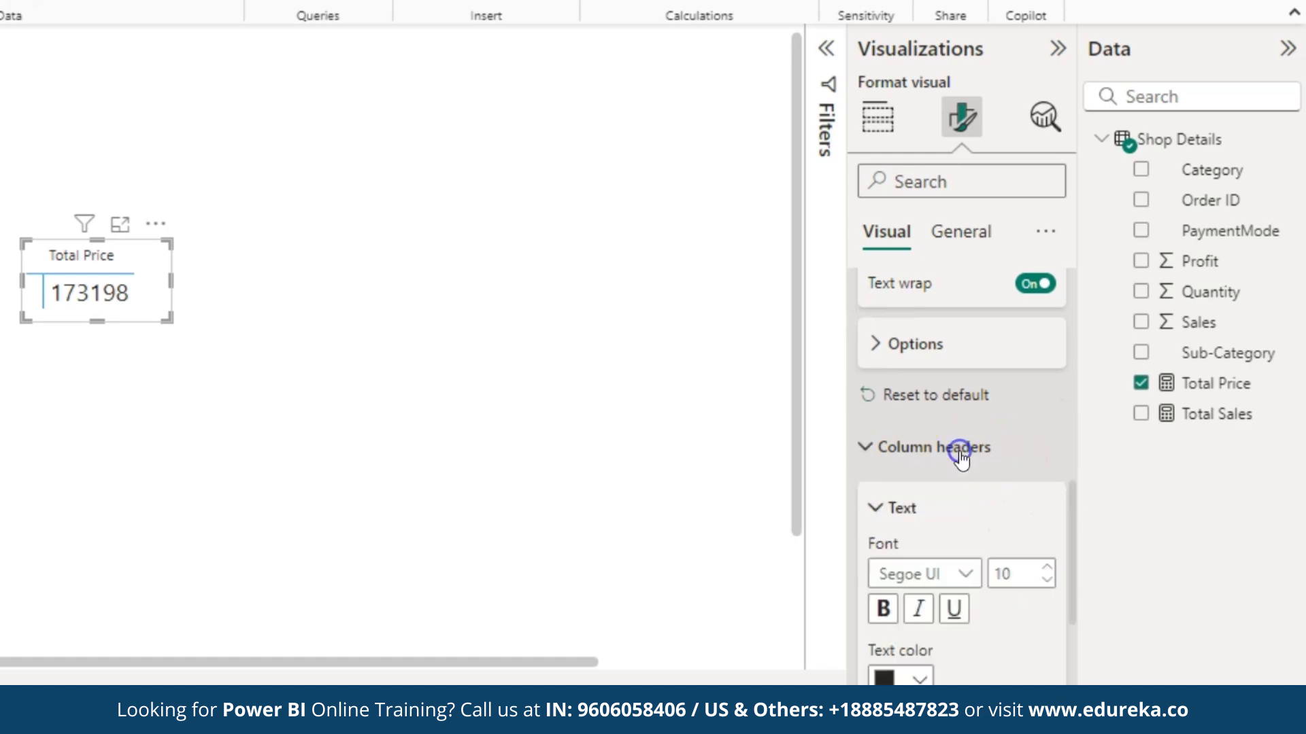
{"action": "left_click", "coordinate": [1048, 569]}
{"action": "left_click", "coordinate": [1047, 568]}
{"action": "left_click", "coordinate": [1047, 568]}
{"action": "left_click", "coordinate": [1047, 568]}
{"action": "left_click", "coordinate": [1047, 568]}
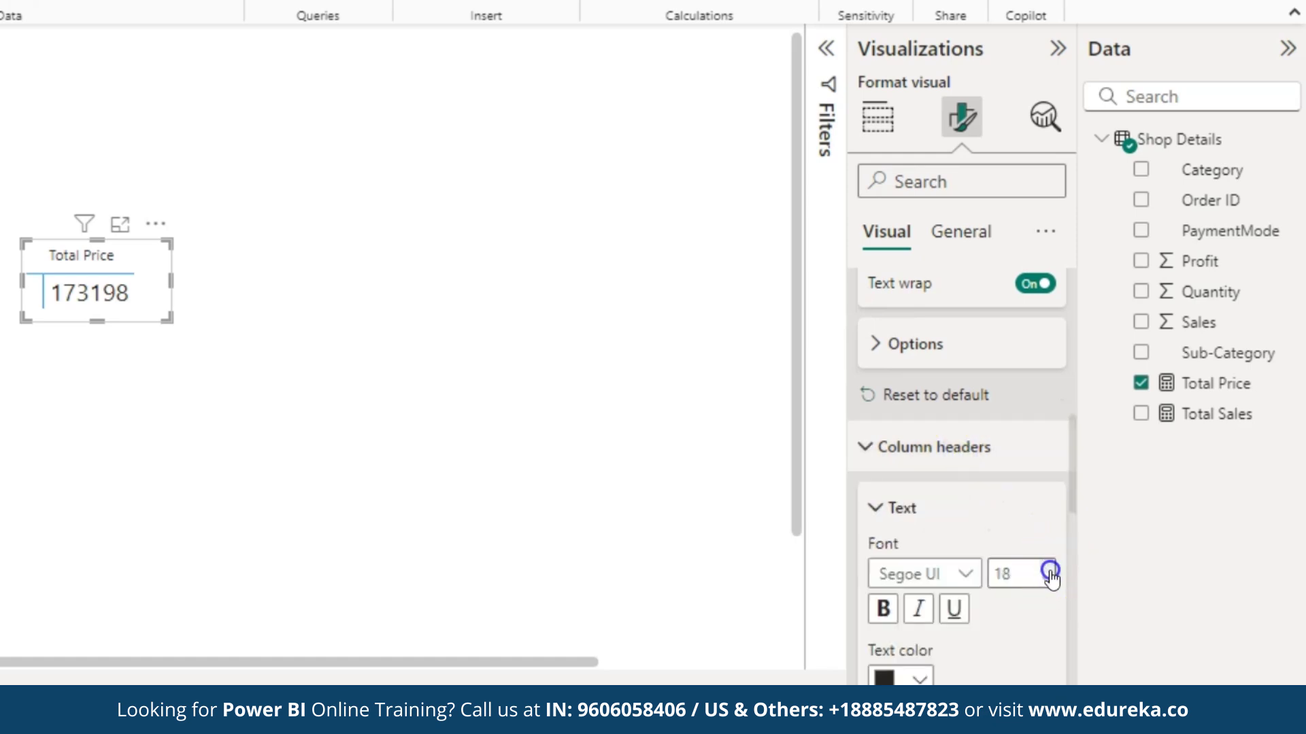
{"action": "left_click", "coordinate": [1047, 569]}
{"action": "left_click", "coordinate": [1048, 569]}
{"action": "left_click", "coordinate": [1048, 568]}
{"action": "left_click", "coordinate": [1049, 580]}
{"action": "left_click", "coordinate": [1050, 580]}
{"action": "left_click_drag", "start_coordinate": [172, 316], "coordinate": [248, 418]}
{"action": "left_click", "coordinate": [618, 258]}
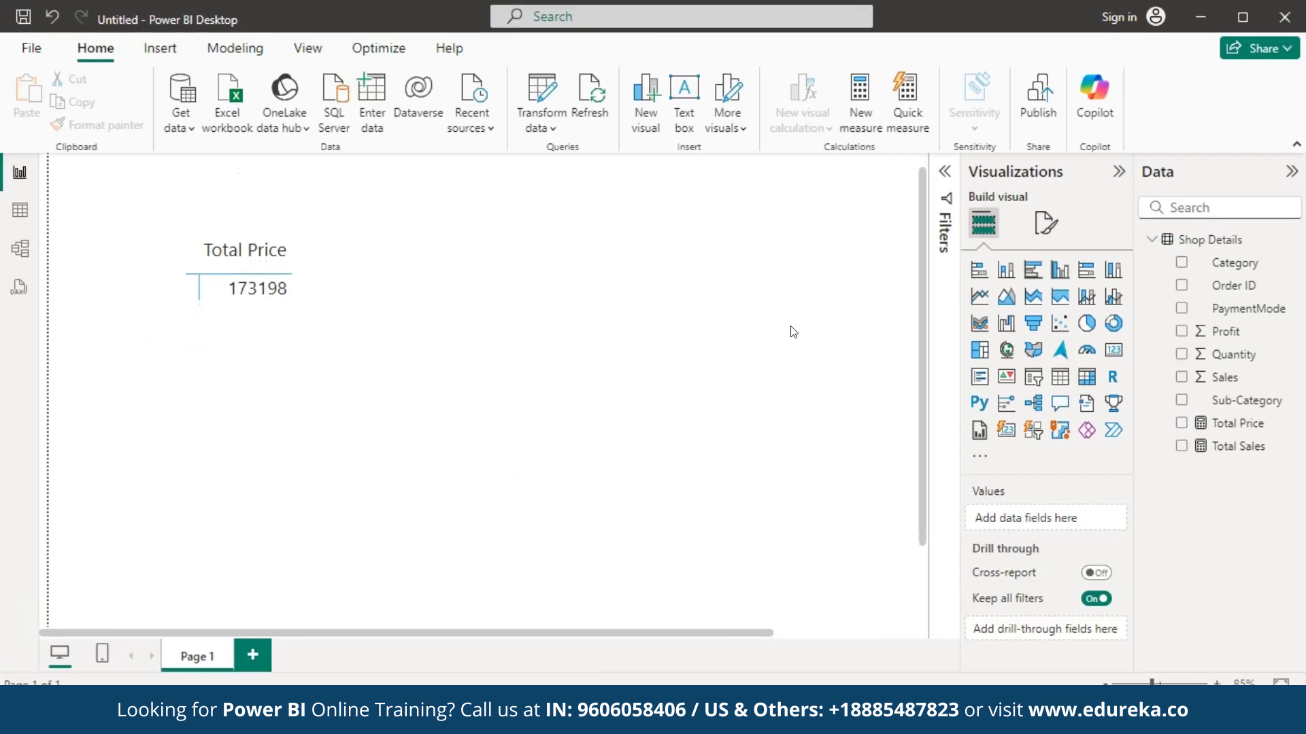
Add an enlarged column chart of Total Price by Order ID, then collapse the Data and Visualizations panes.
{"action": "left_click", "coordinate": [1052, 271]}
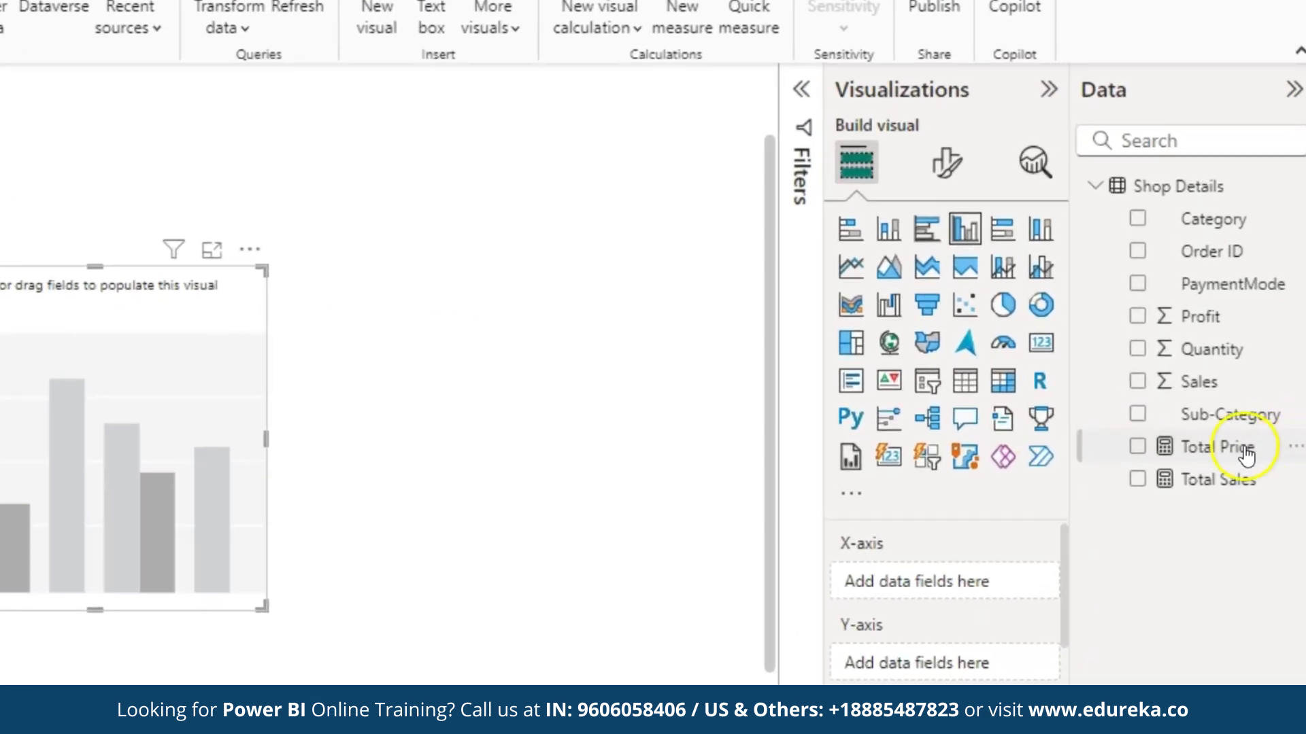
{"action": "left_click_drag", "start_coordinate": [1197, 423], "coordinate": [483, 425]}
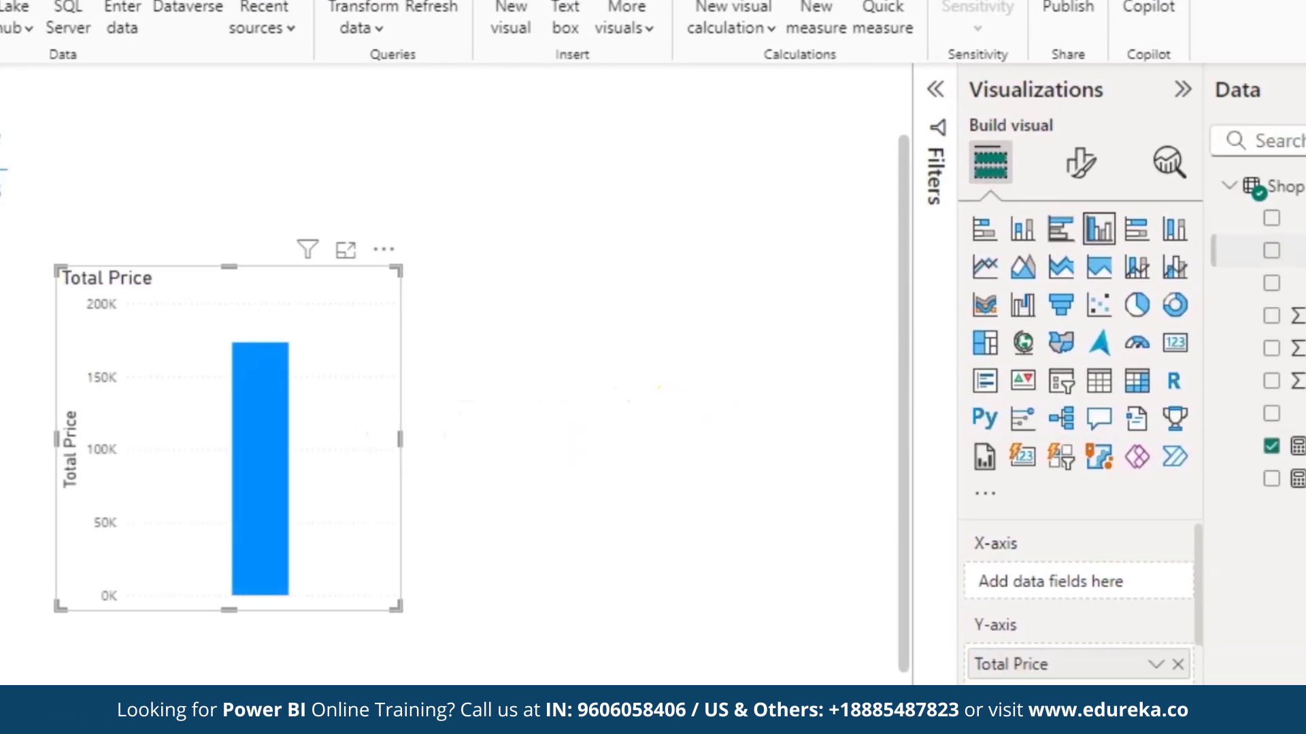
{"action": "left_click_drag", "start_coordinate": [1305, 251], "coordinate": [1305, 248]}
{"action": "left_click_drag", "start_coordinate": [1164, 247], "coordinate": [145, 438]}
{"action": "left_click_drag", "start_coordinate": [260, 615], "coordinate": [601, 576]}
{"action": "left_click", "coordinate": [1292, 171]}
{"action": "left_click", "coordinate": [1254, 171]}
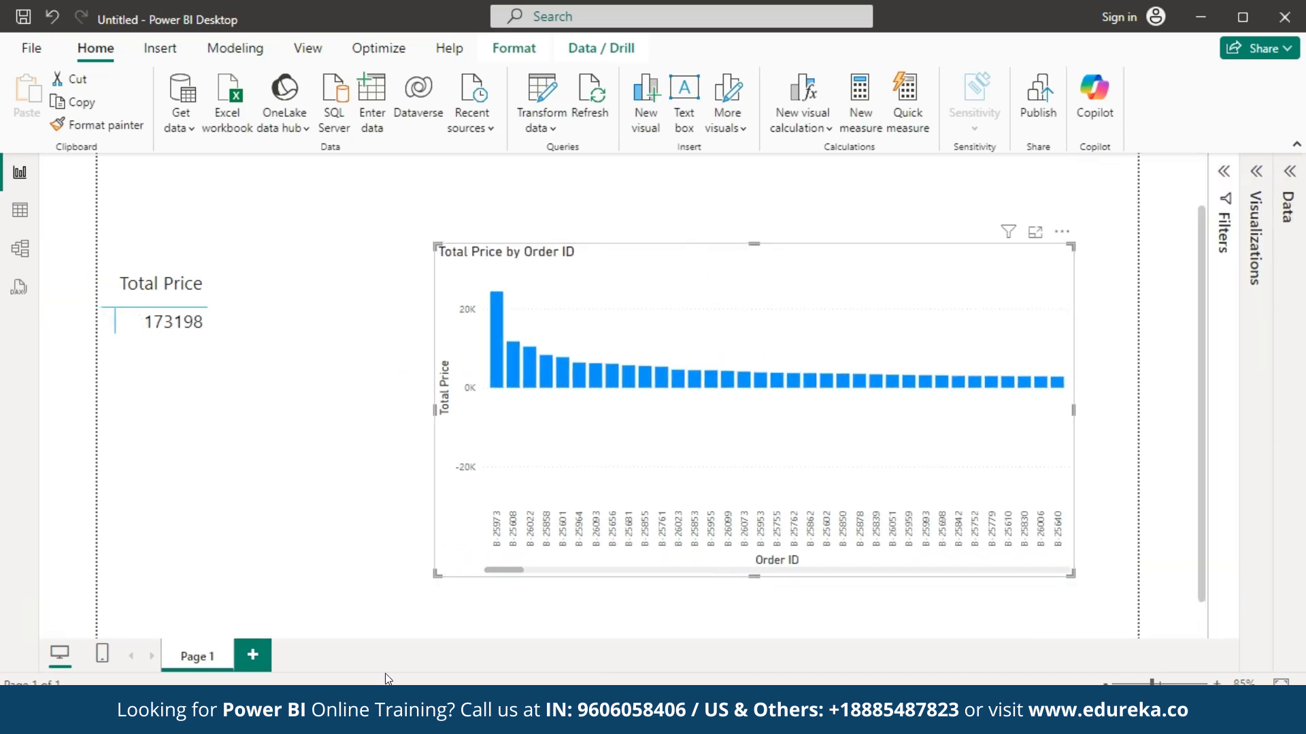